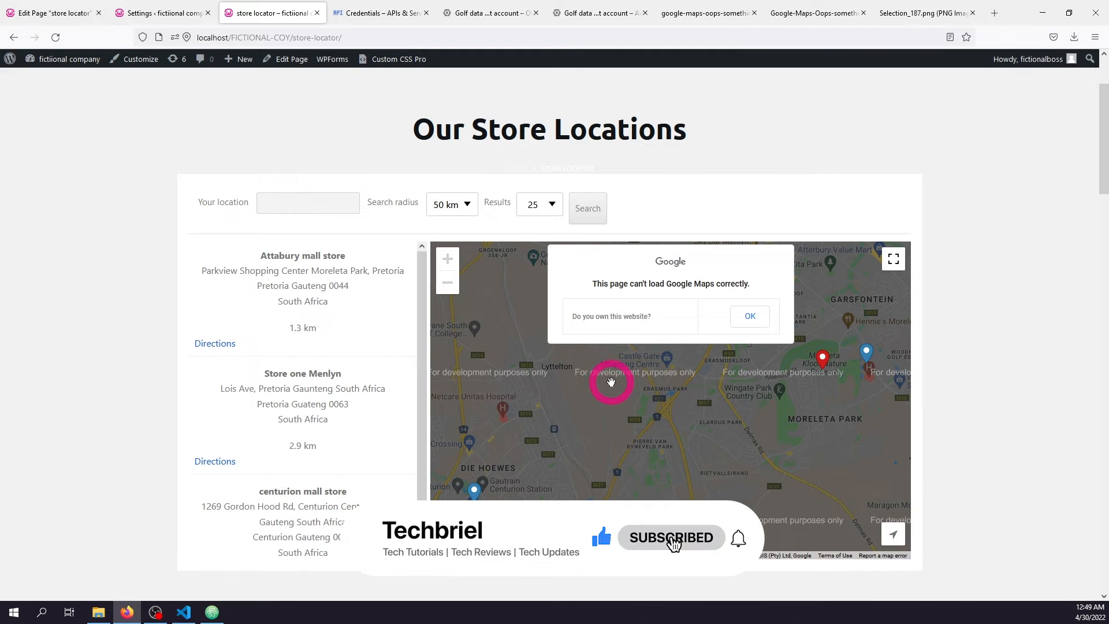
# Compare the Google Maps error example images with the store locator page and the WP Store Locator API key settings
pyautogui.click(803, 14)
pyautogui.click(713, 14)
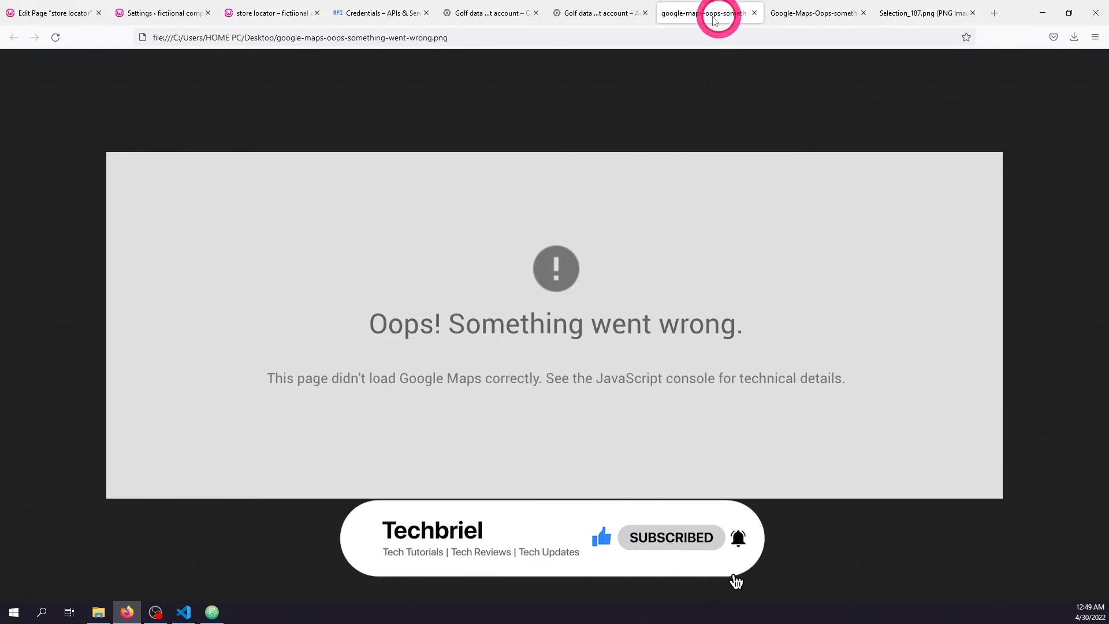
pyautogui.click(583, 14)
pyautogui.click(681, 14)
pyautogui.click(259, 12)
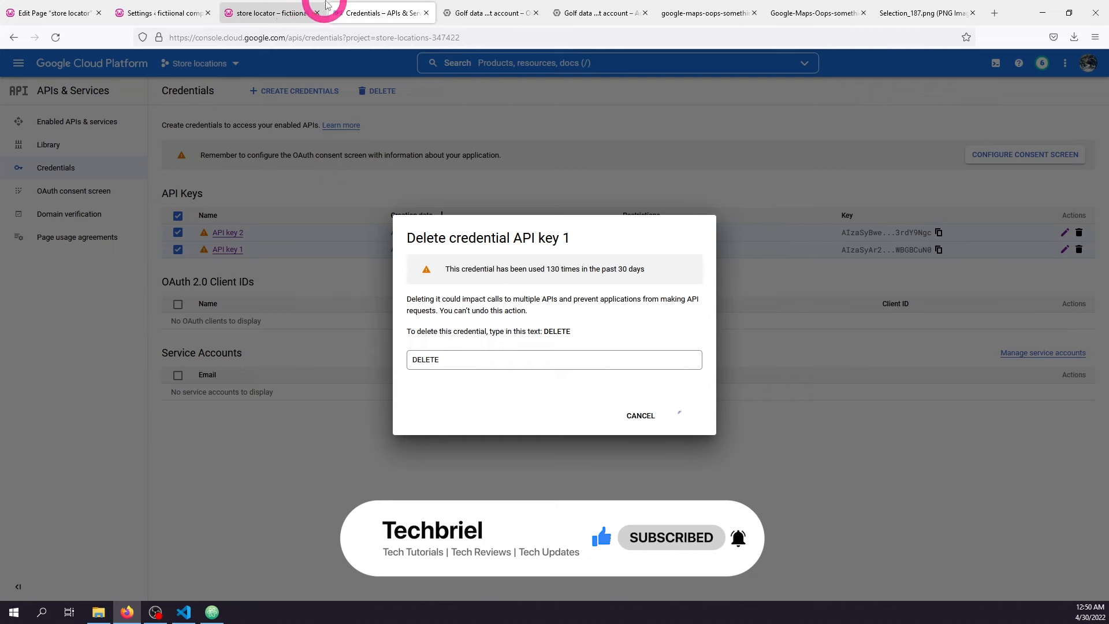
pyautogui.click(165, 13)
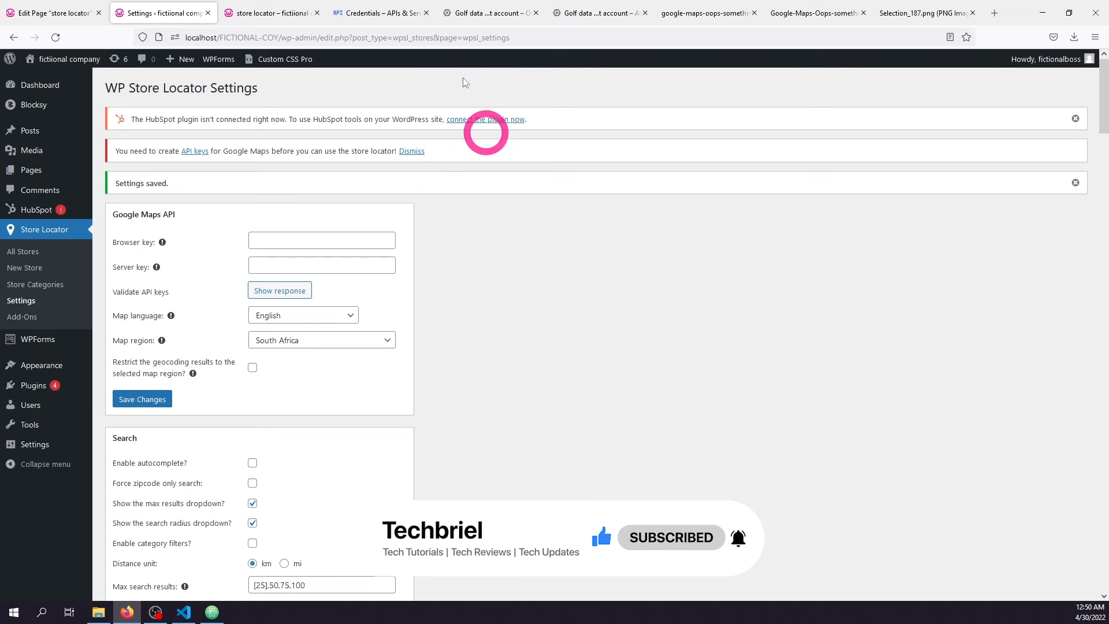
pyautogui.click(274, 13)
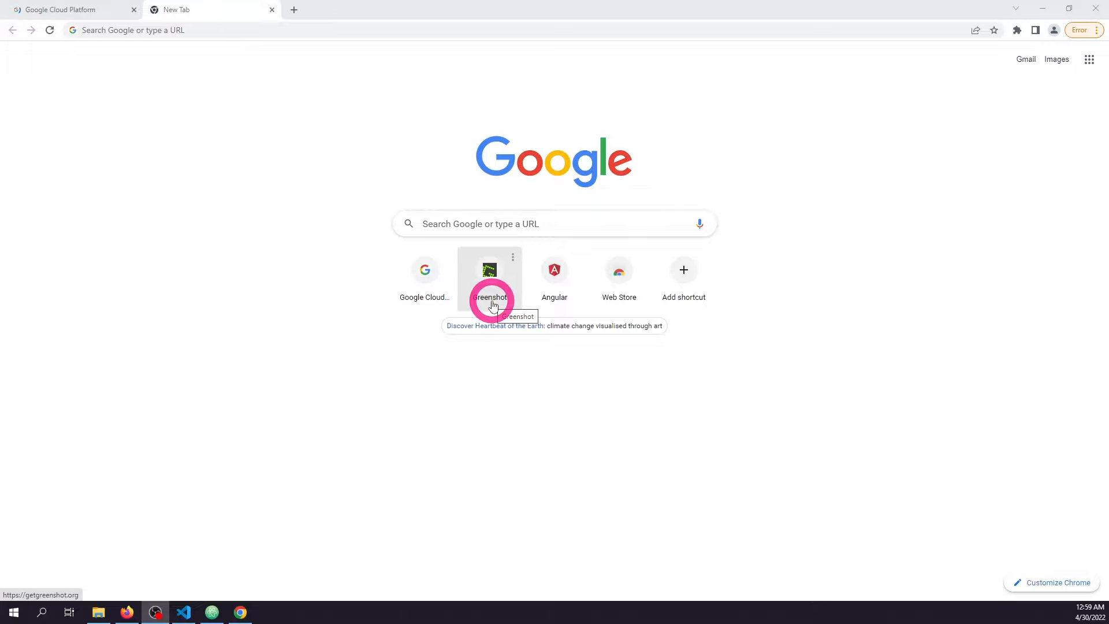
pyautogui.click(288, 35)
pyautogui.write('https://console.cloud.google.com/')
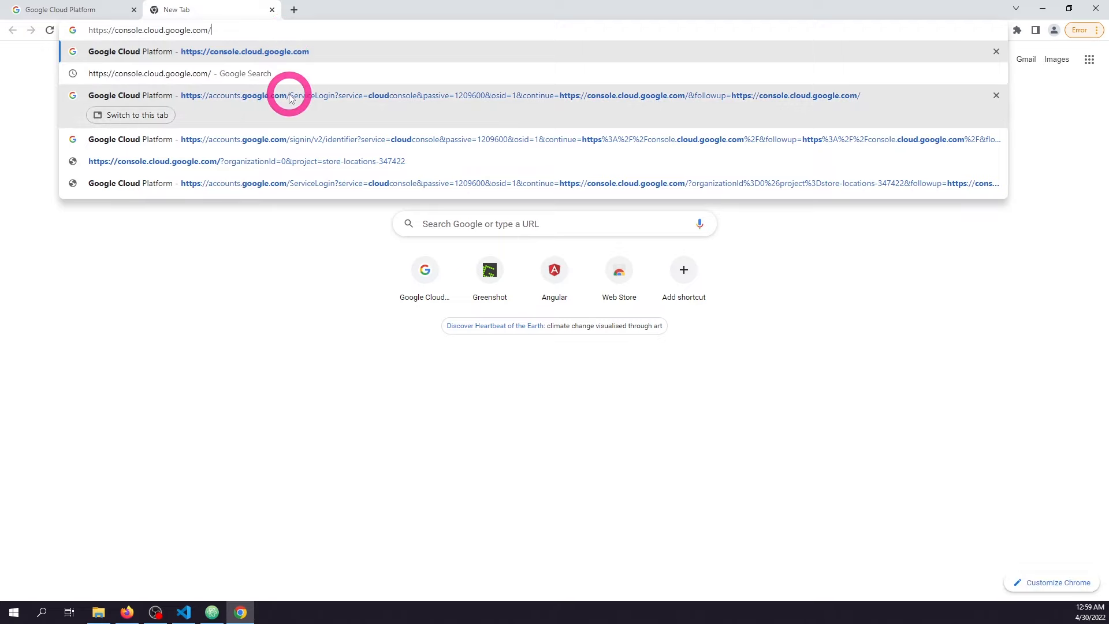
pyautogui.click(55, 9)
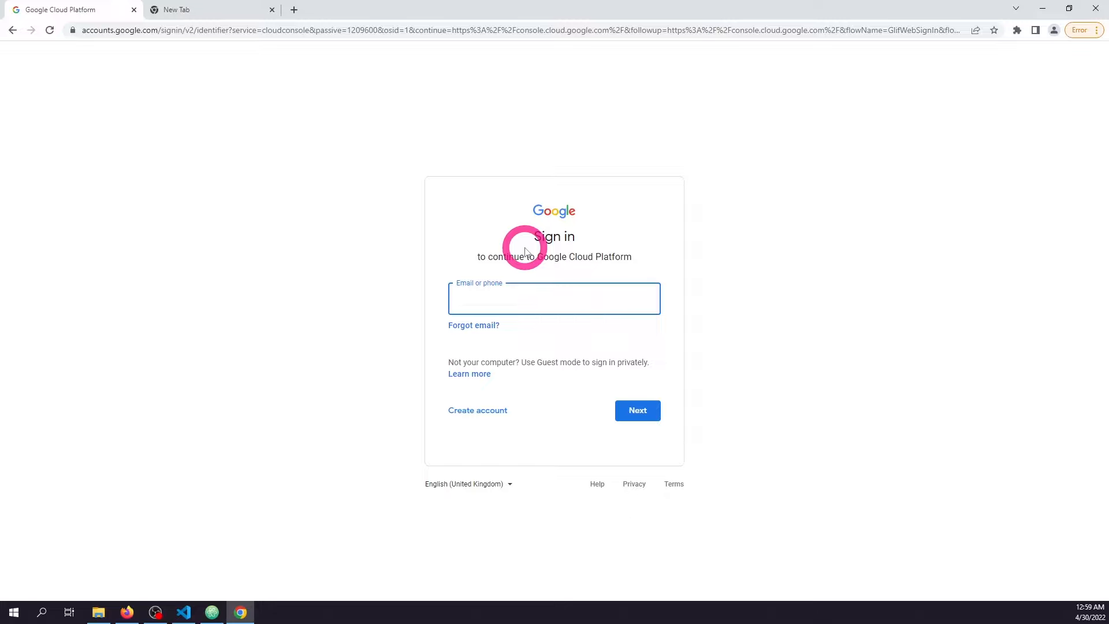
pyautogui.click(1039, 8)
pyautogui.click(371, 12)
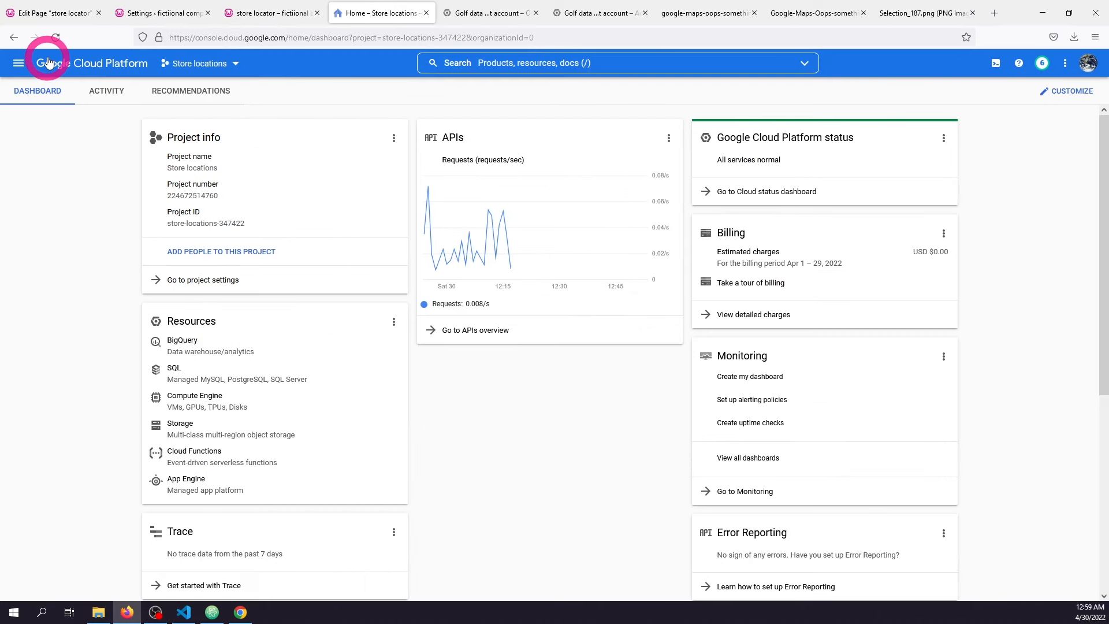
# Open the billing section of the Store locations project and examine the account's payment overview
pyautogui.moveTo(495, 256)
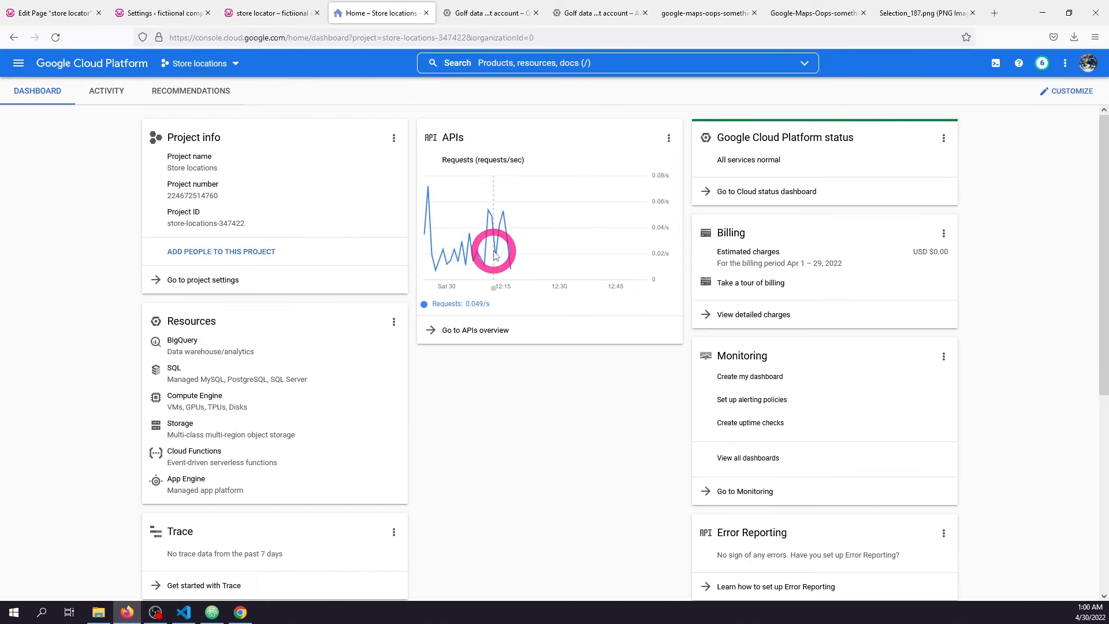
pyautogui.click(19, 63)
pyautogui.moveTo(71, 339)
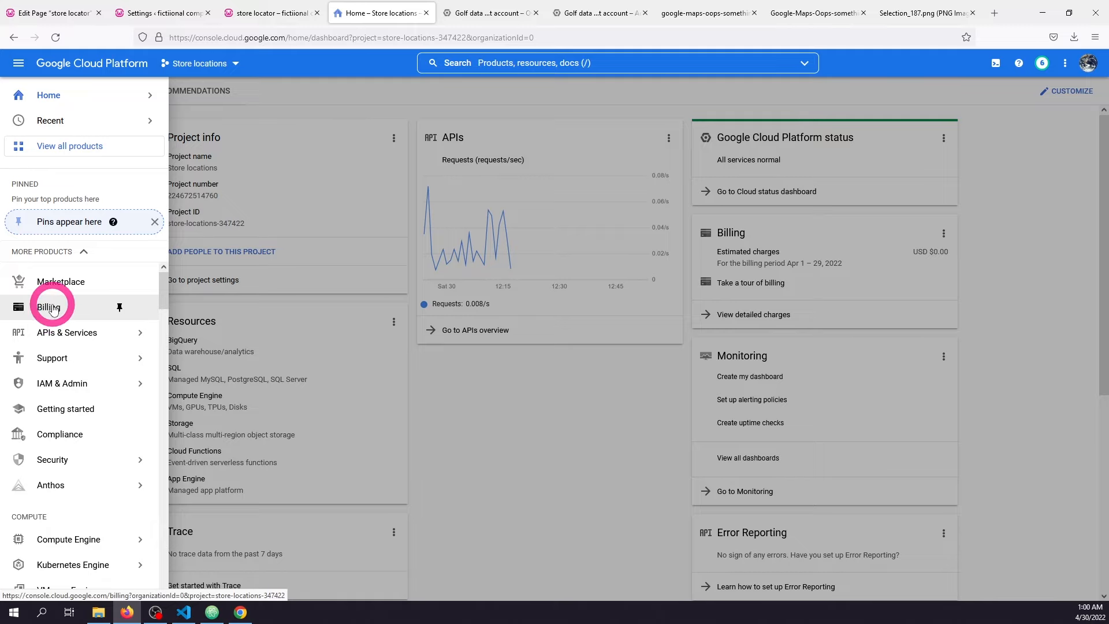
pyautogui.click(812, 13)
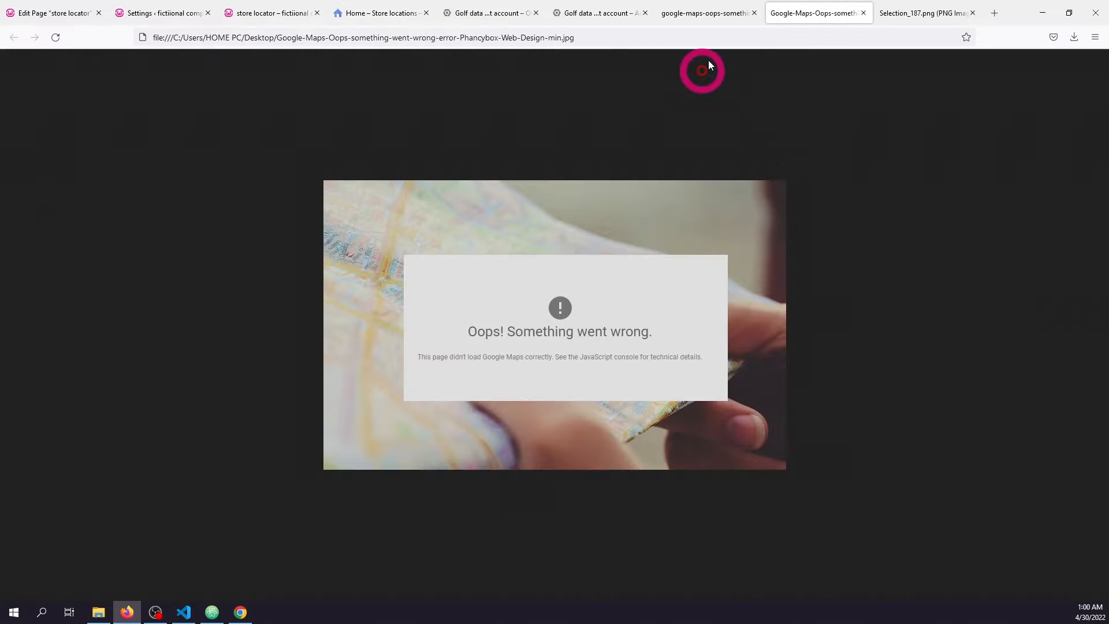
pyautogui.click(370, 12)
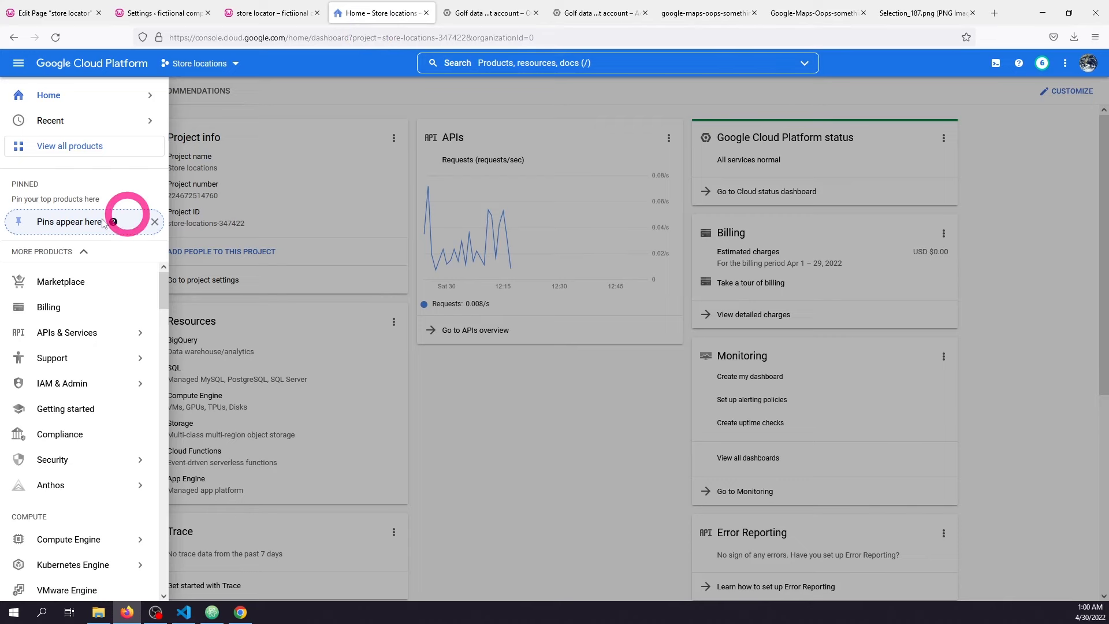
pyautogui.click(50, 306)
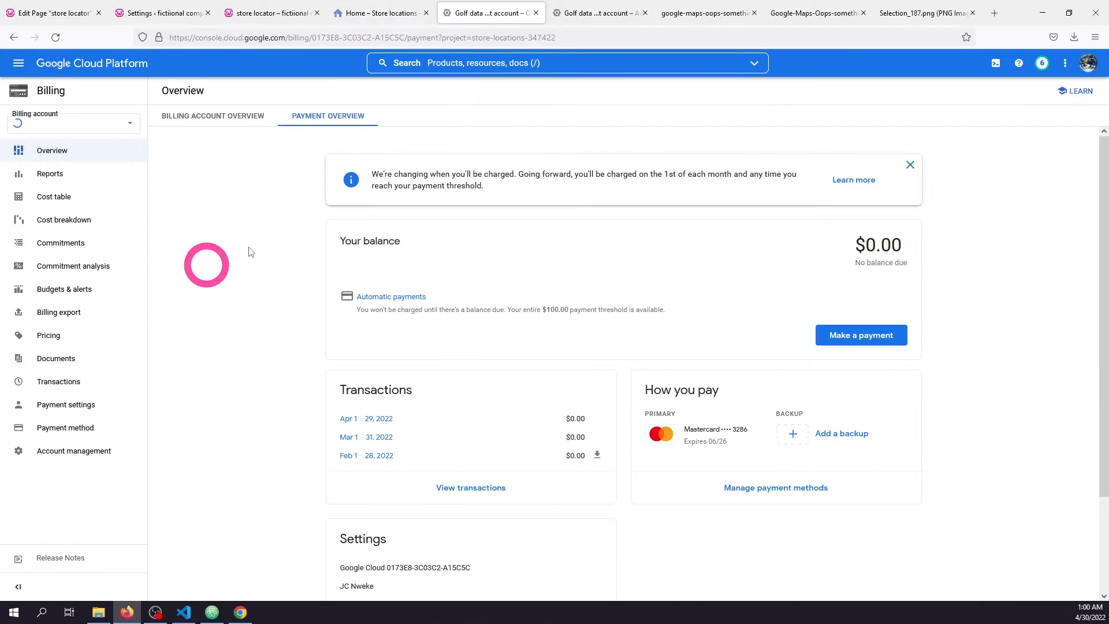
pyautogui.click(220, 127)
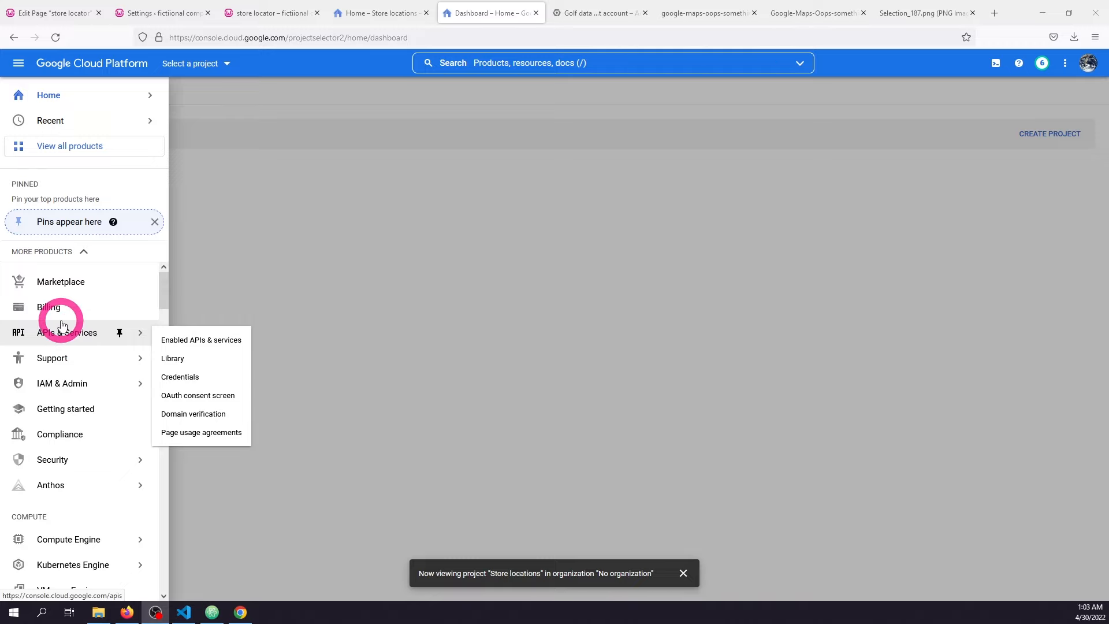
# Create a new Google Cloud project named My Project 54322 under No organization from APIs & Services
pyautogui.click(74, 337)
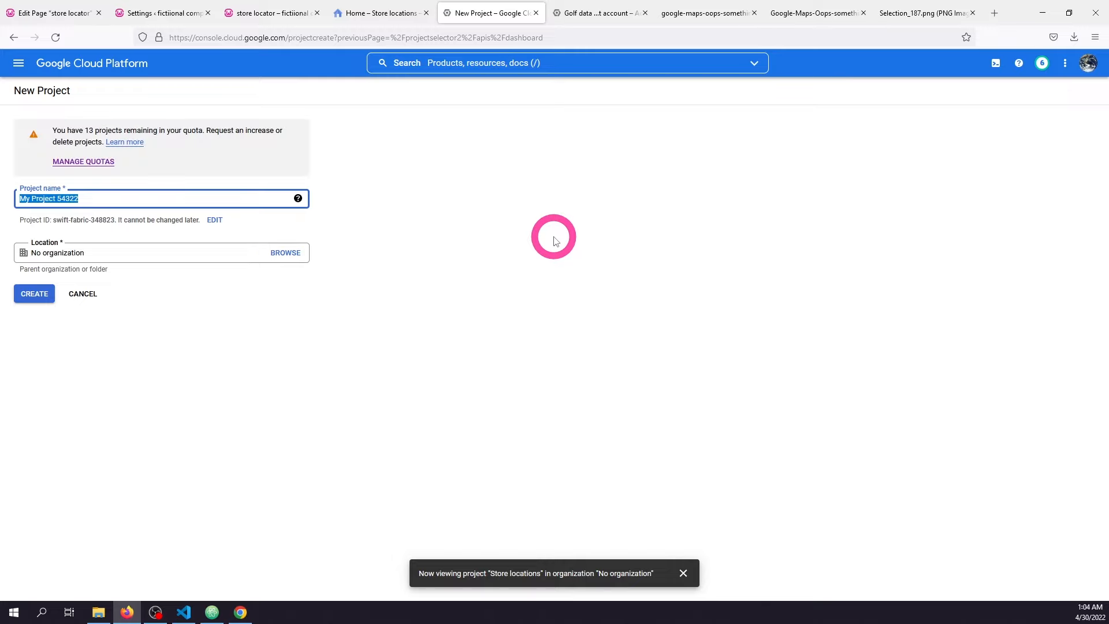
pyautogui.click(99, 199)
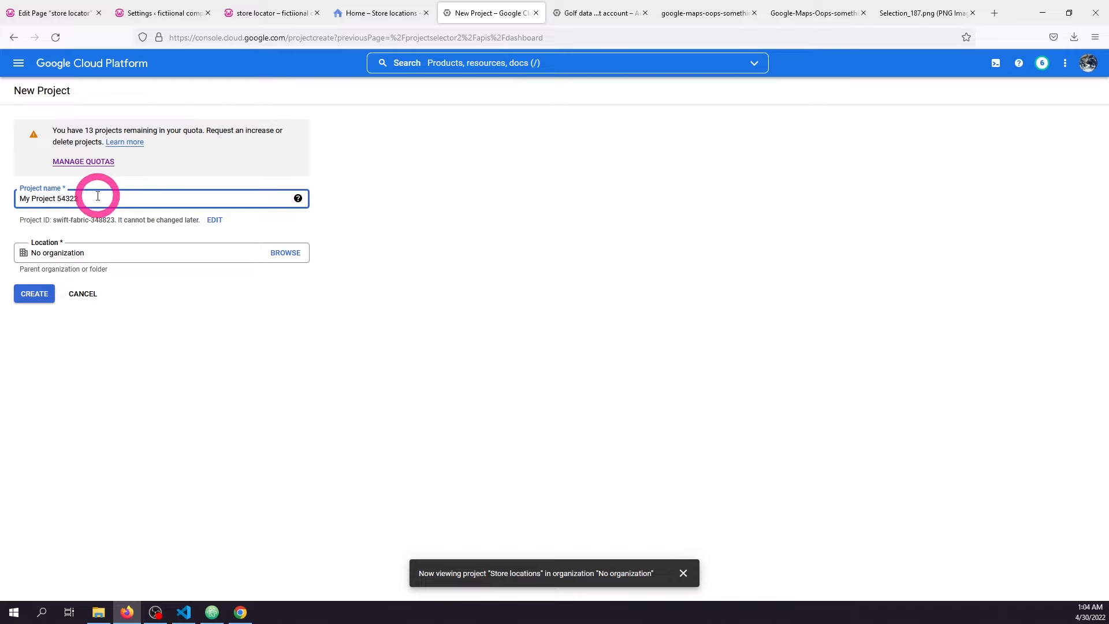
pyautogui.click(34, 293)
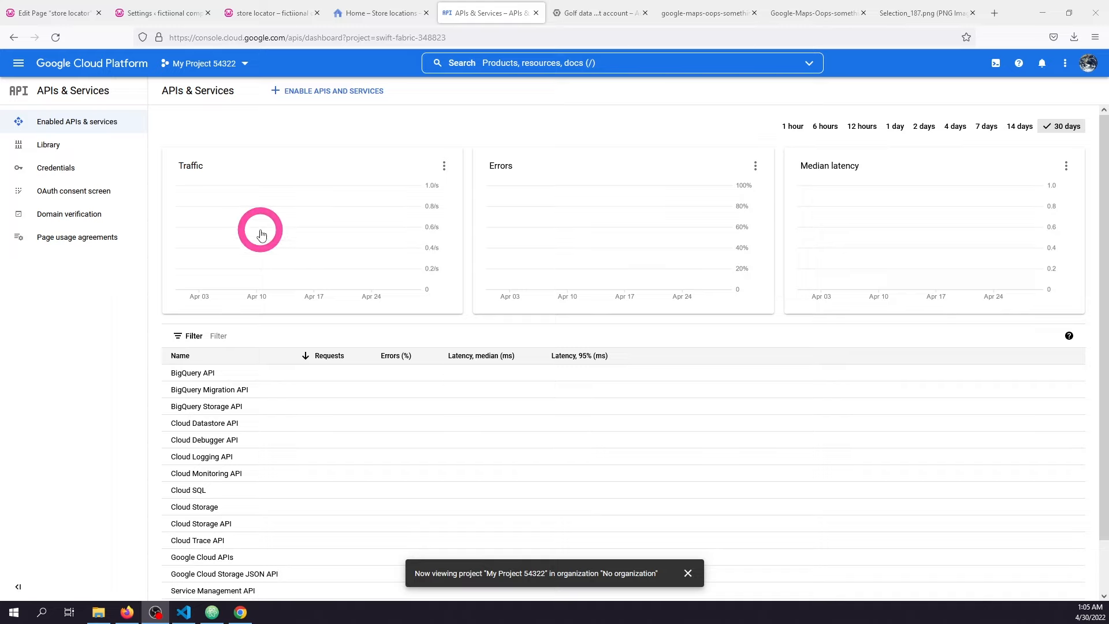
# Browse the API Library for the new project and bring up the options for opening Maps JavaScript API
pyautogui.click(310, 92)
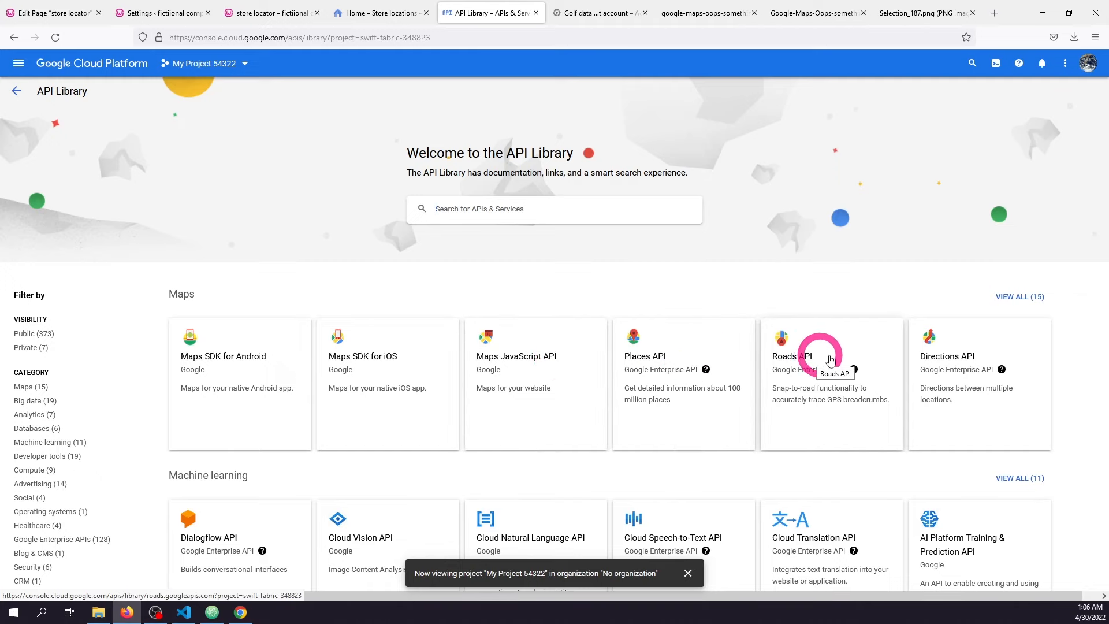
pyautogui.scroll(-3, 928, 366)
pyautogui.scroll(3, 928, 371)
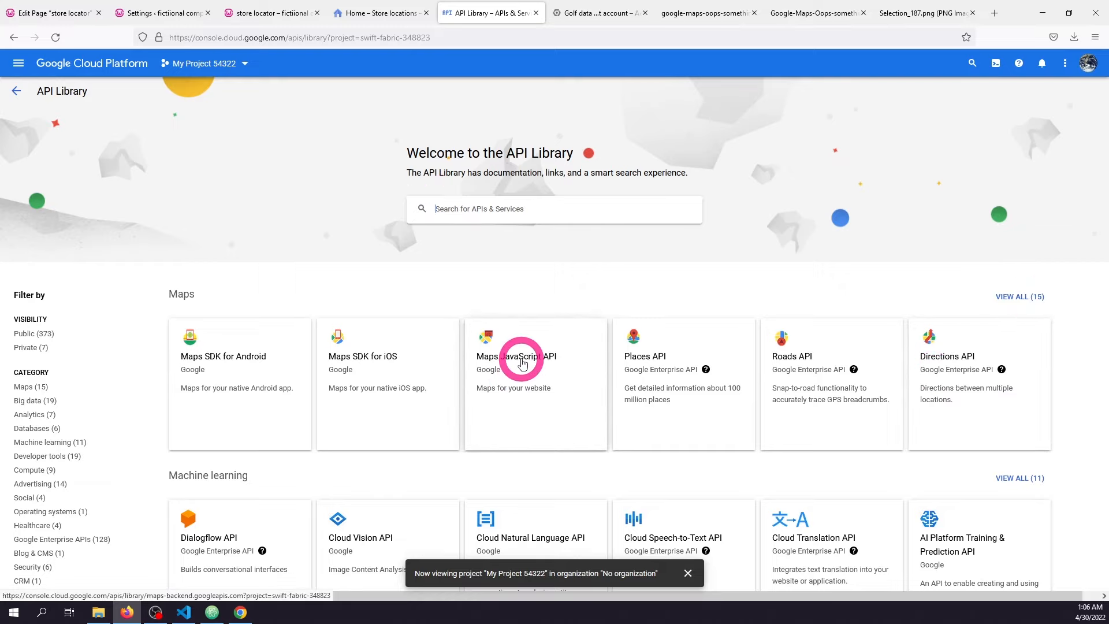
pyautogui.rightClick(557, 362)
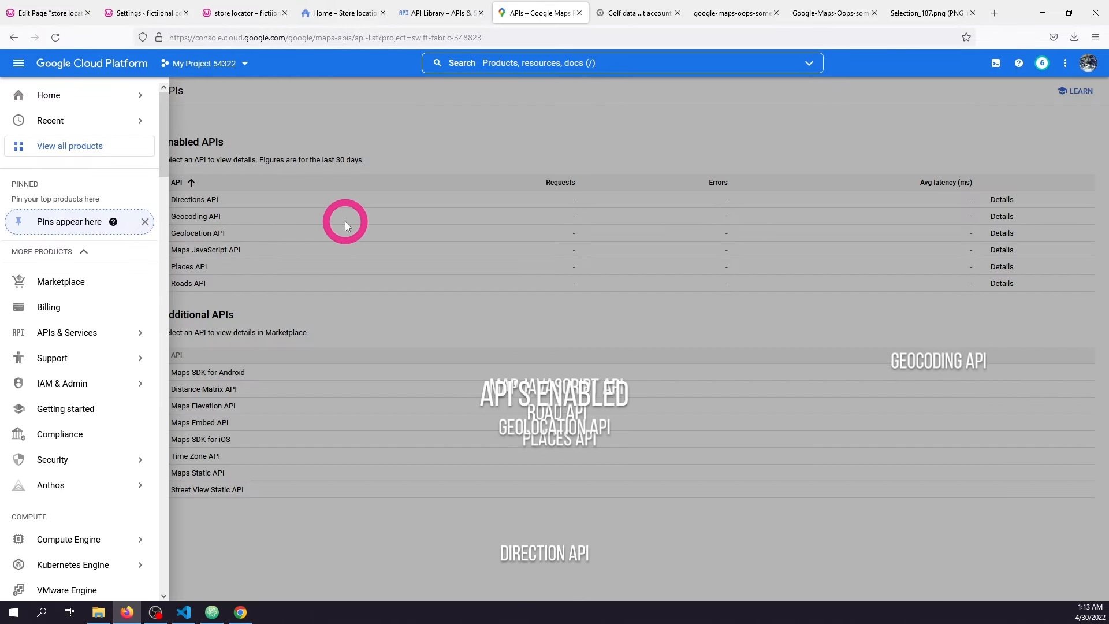
# Review the project's enabled Google Maps Platform APIs and try to open its Credentials page
pyautogui.moveTo(67, 332)
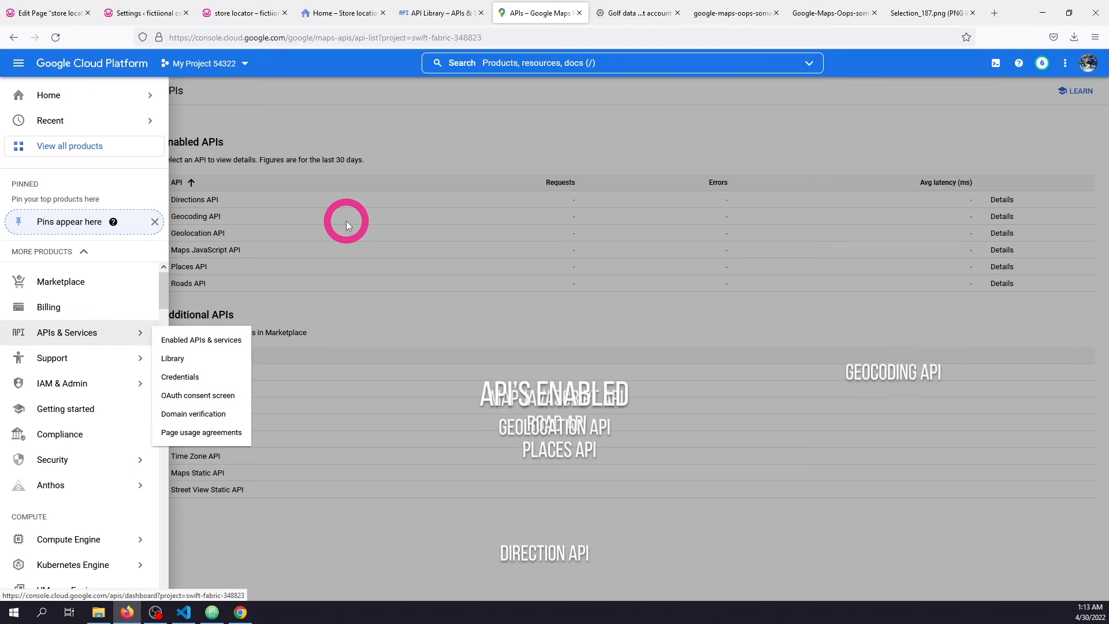
pyautogui.click(345, 190)
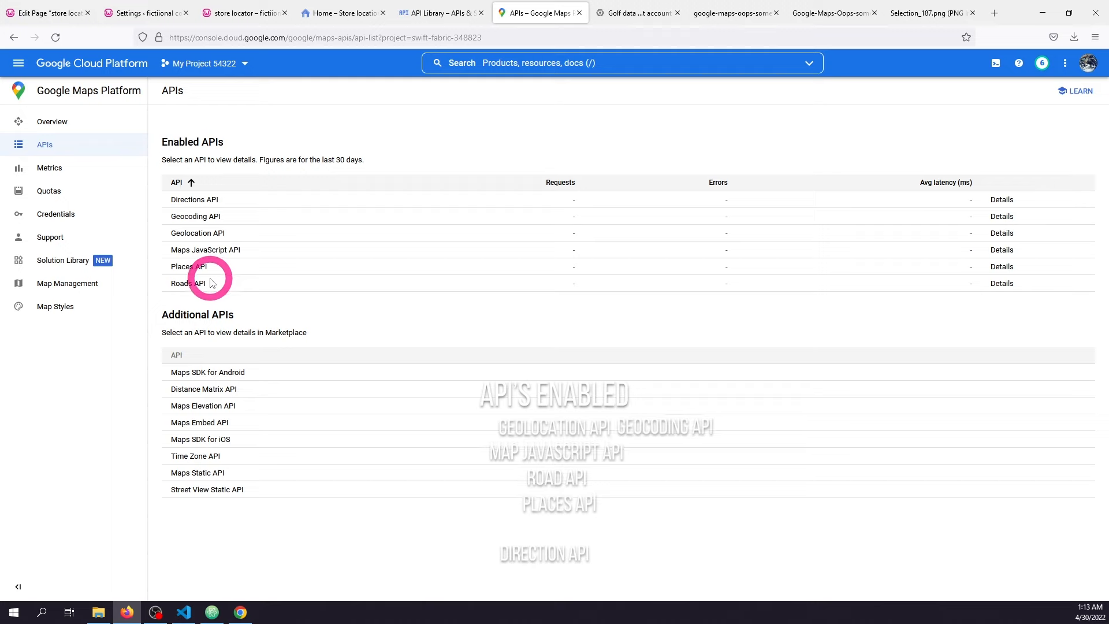
pyautogui.click(18, 63)
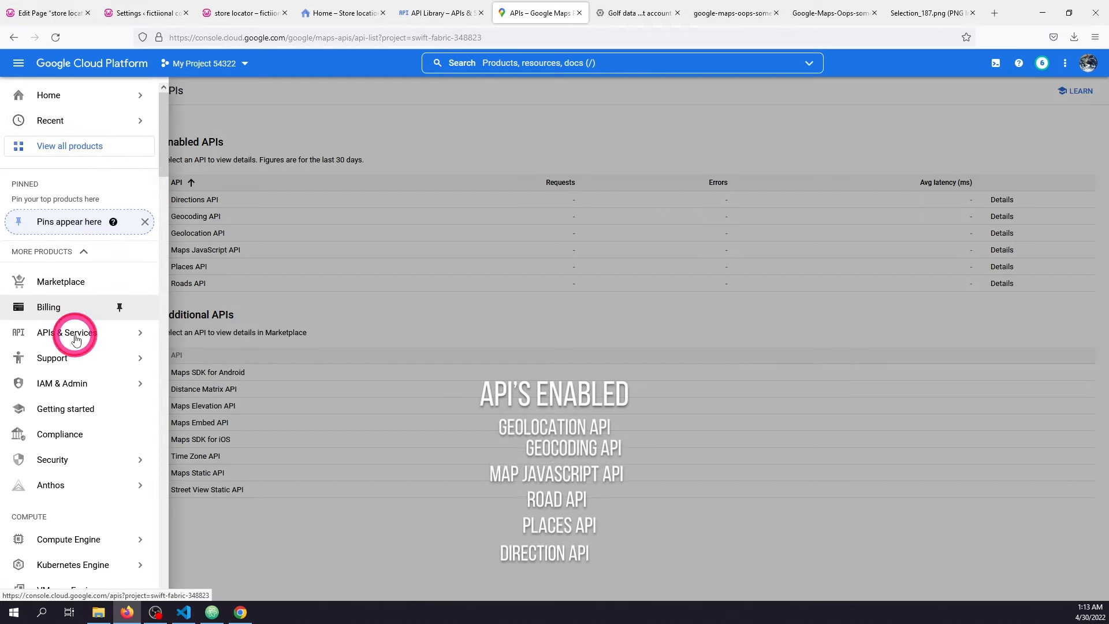
pyautogui.click(55, 334)
pyautogui.click(192, 378)
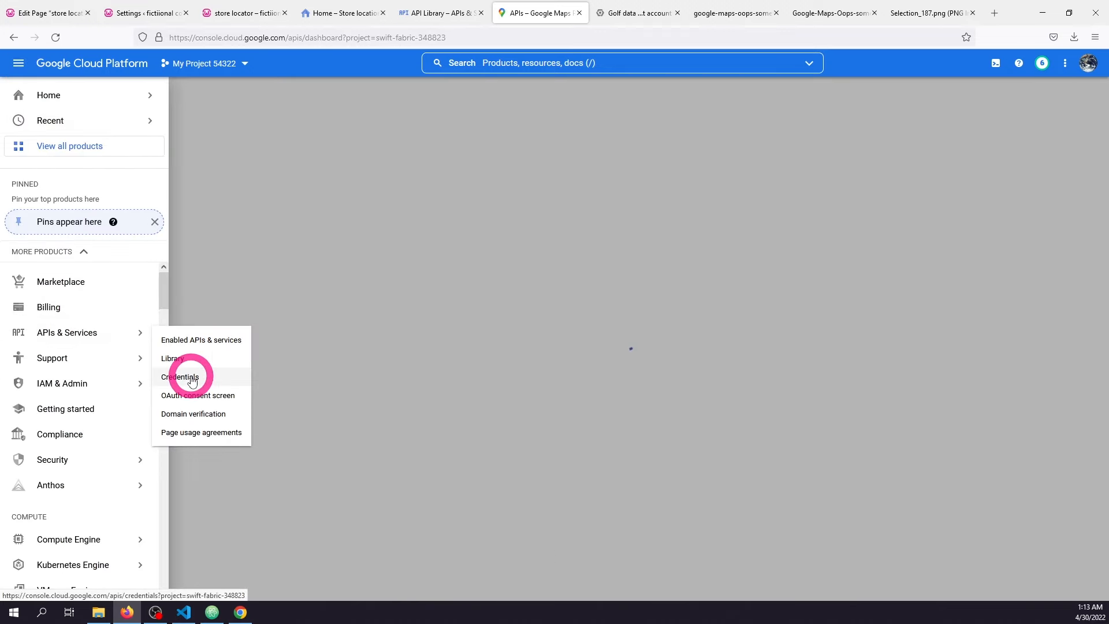
pyautogui.click(222, 215)
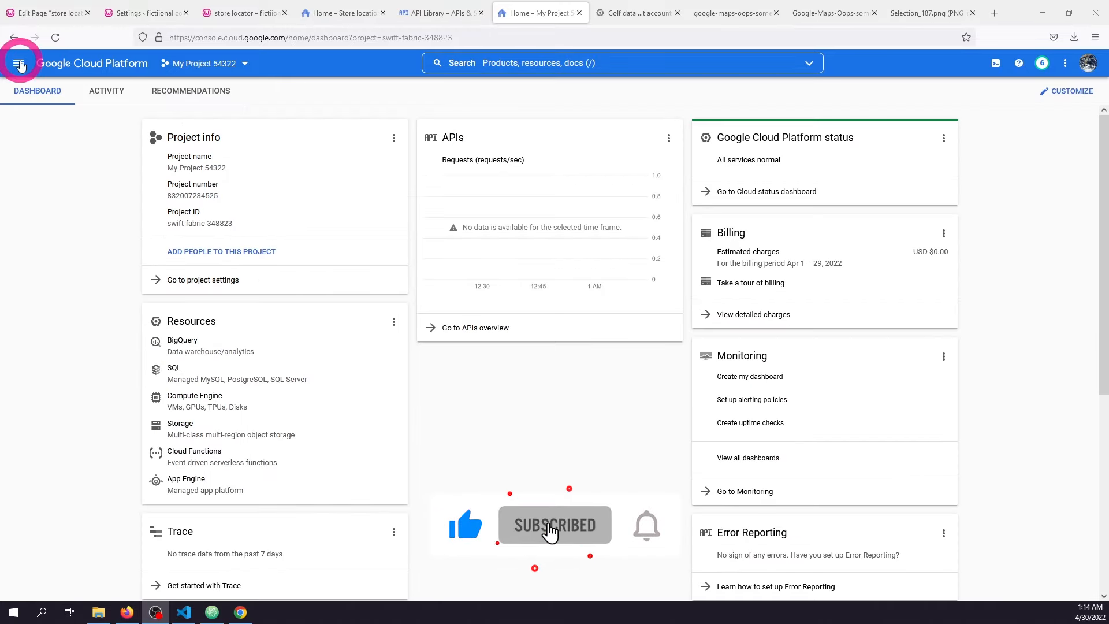
# Create a new API key on the Credentials page of My Project 54322 and dismiss the confirmation dialog
pyautogui.click(19, 63)
pyautogui.click(111, 335)
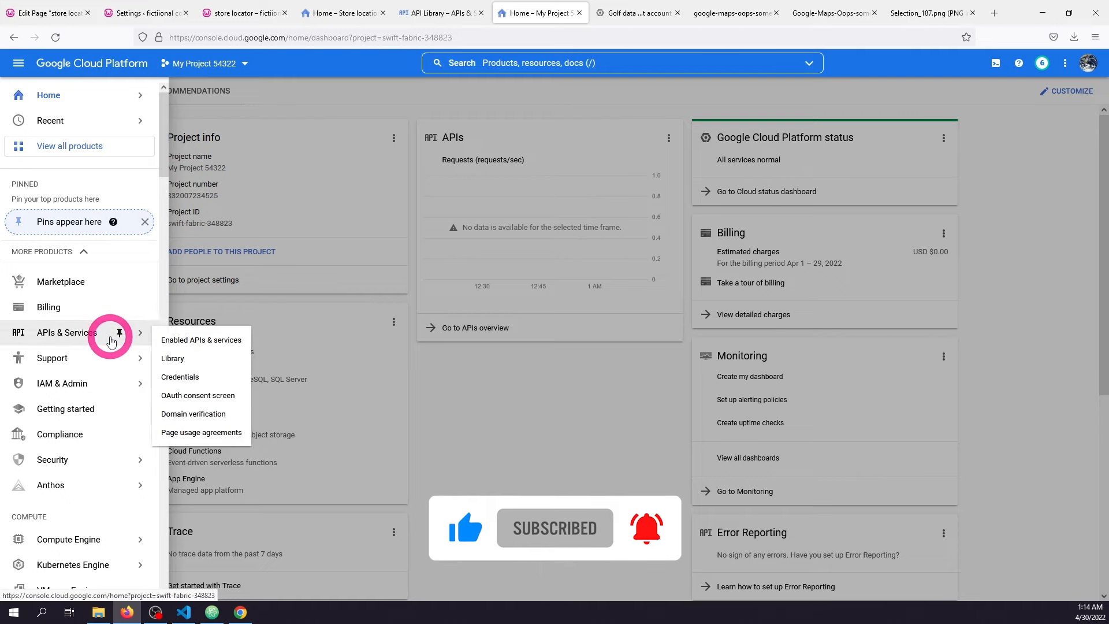
pyautogui.click(194, 378)
pyautogui.click(269, 94)
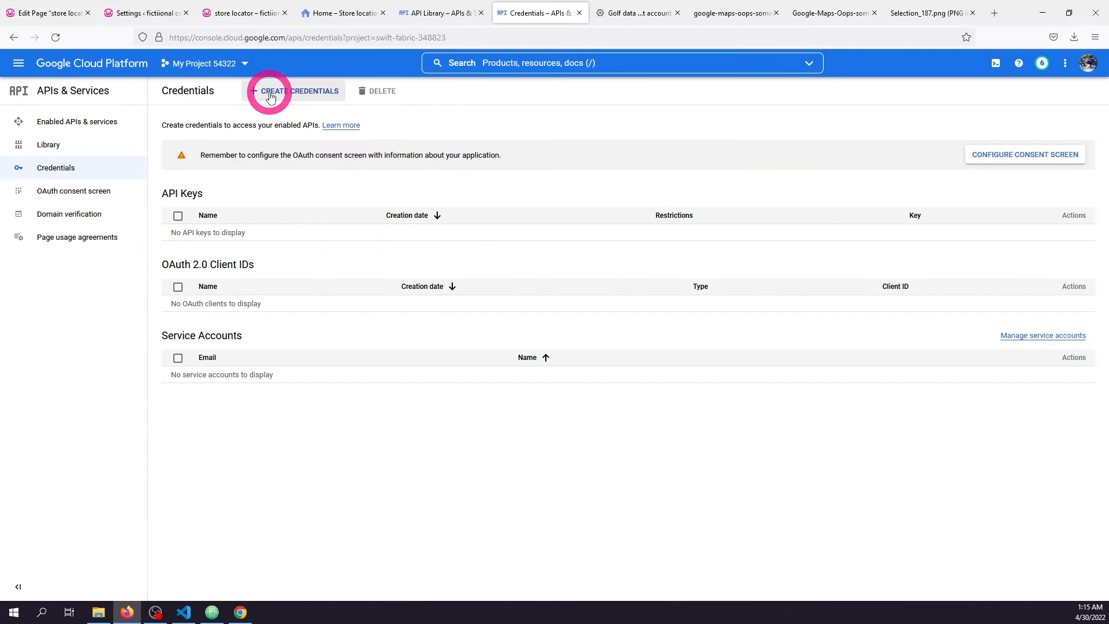
pyautogui.click(278, 92)
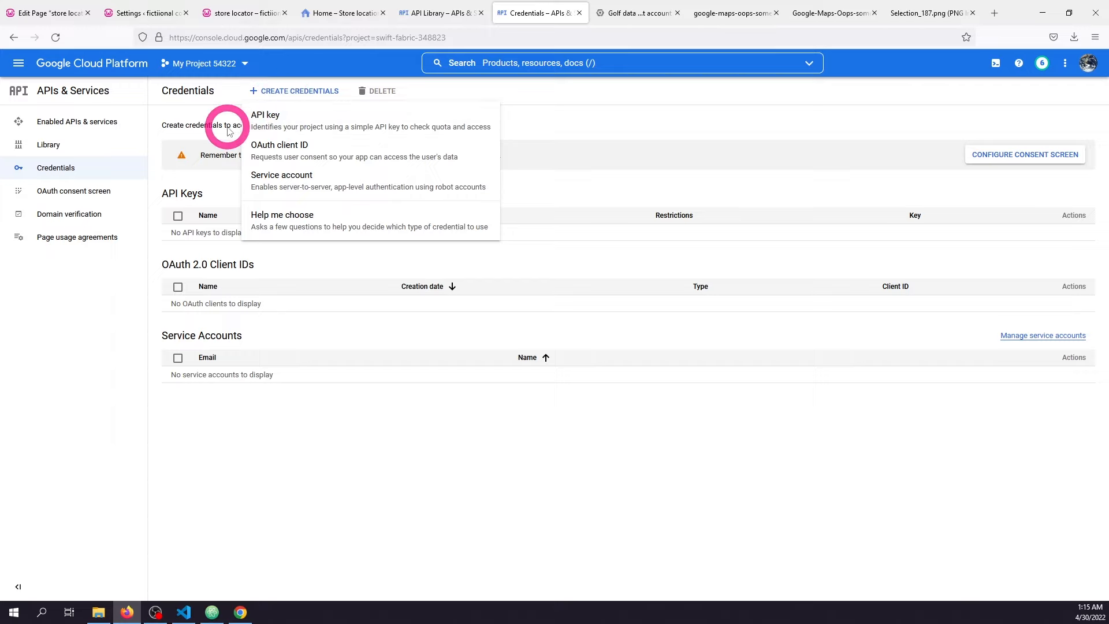
pyautogui.click(267, 116)
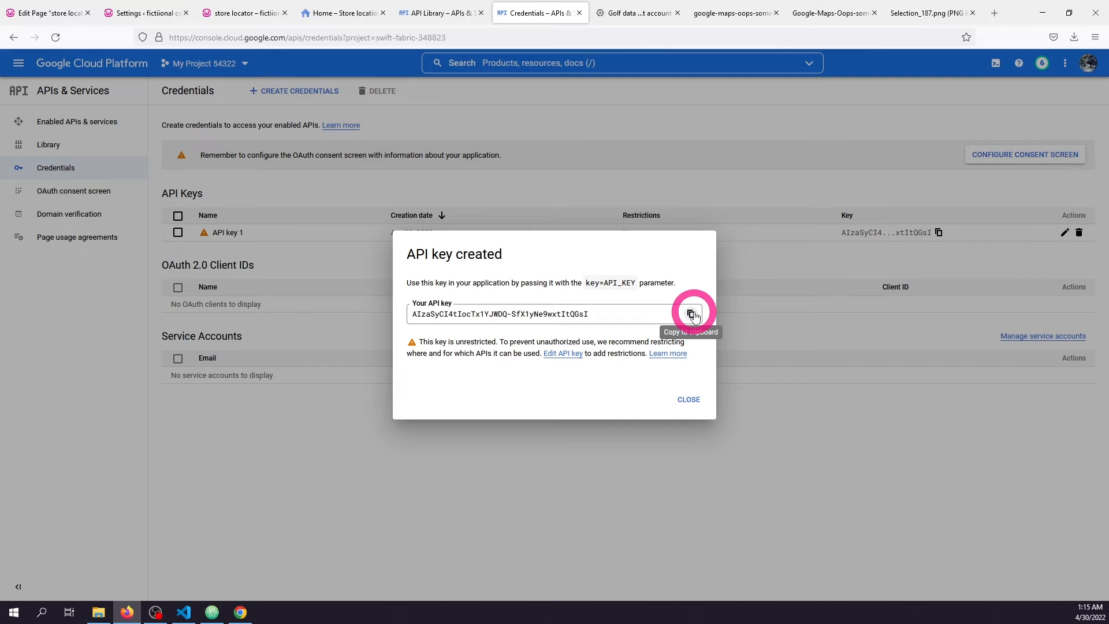
pyautogui.click(216, 194)
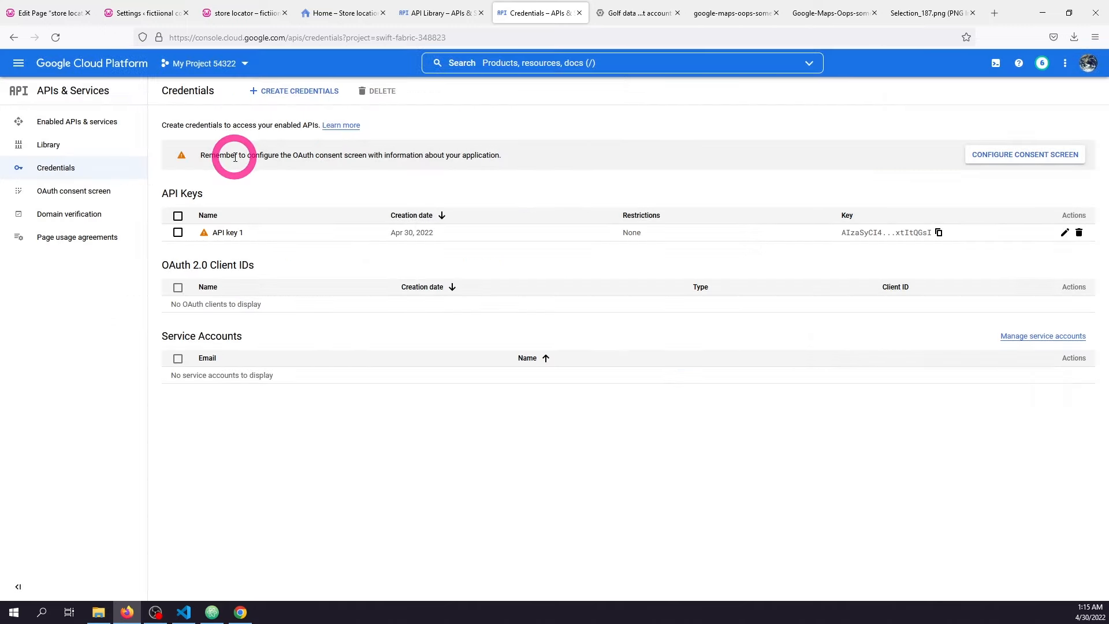
# Try restricting API key 1 to HTTP referrers with mycompany.com as the allowed website
pyautogui.moveTo(205, 234)
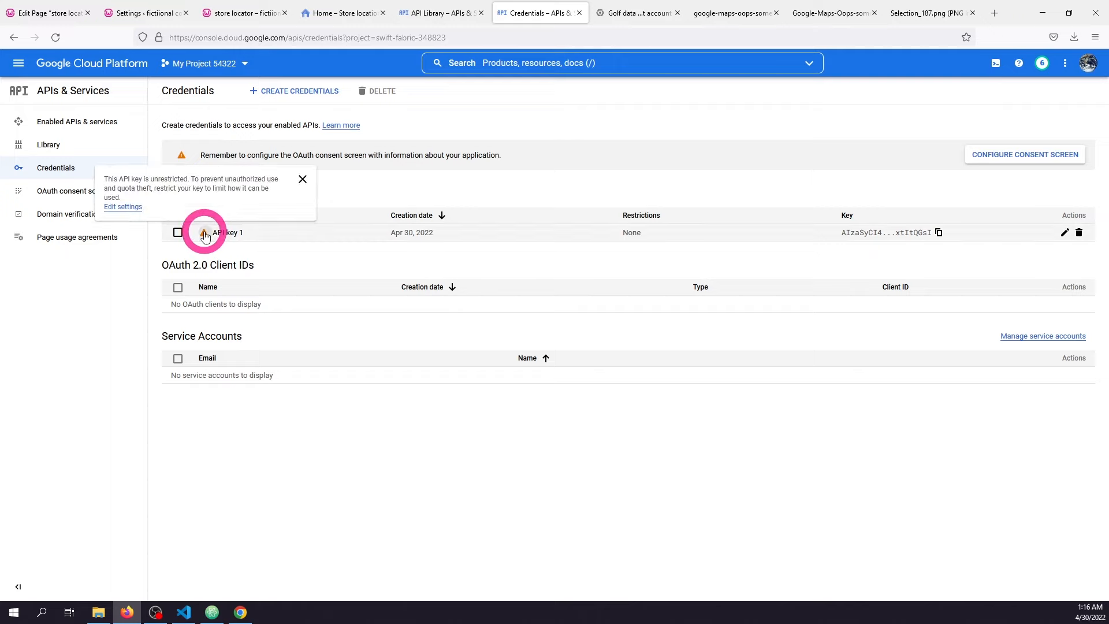
pyautogui.click(126, 208)
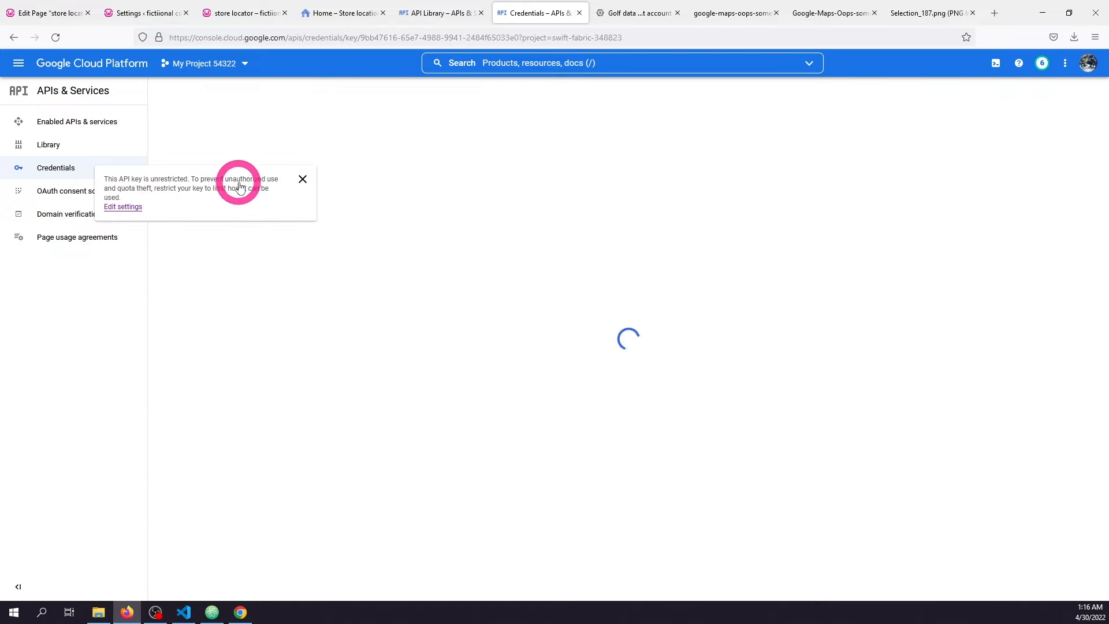
pyautogui.click(301, 179)
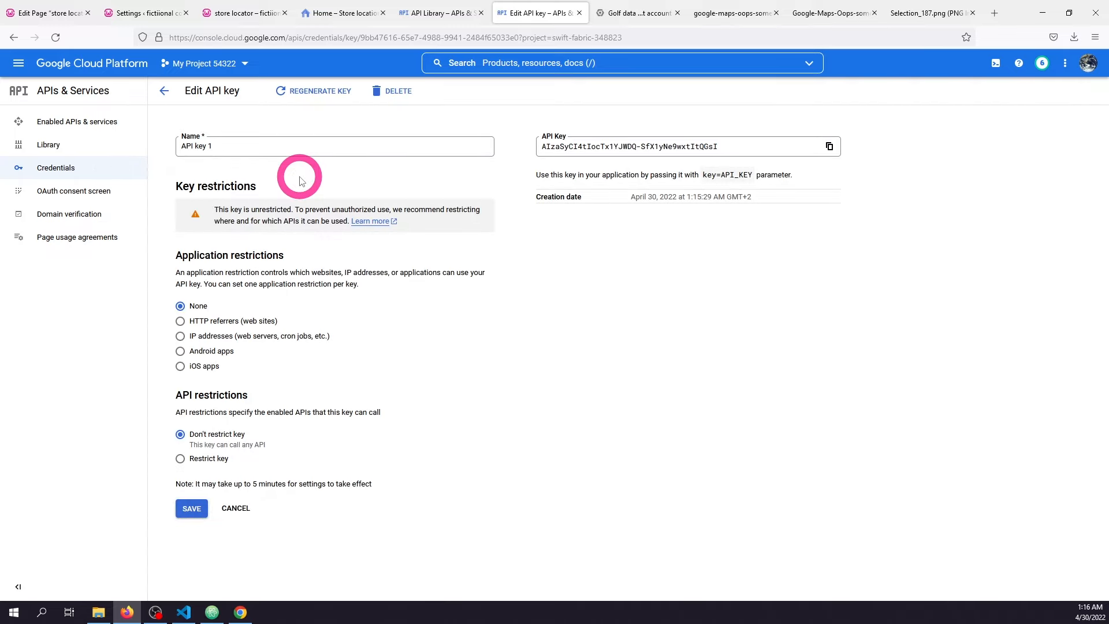
pyautogui.click(181, 321)
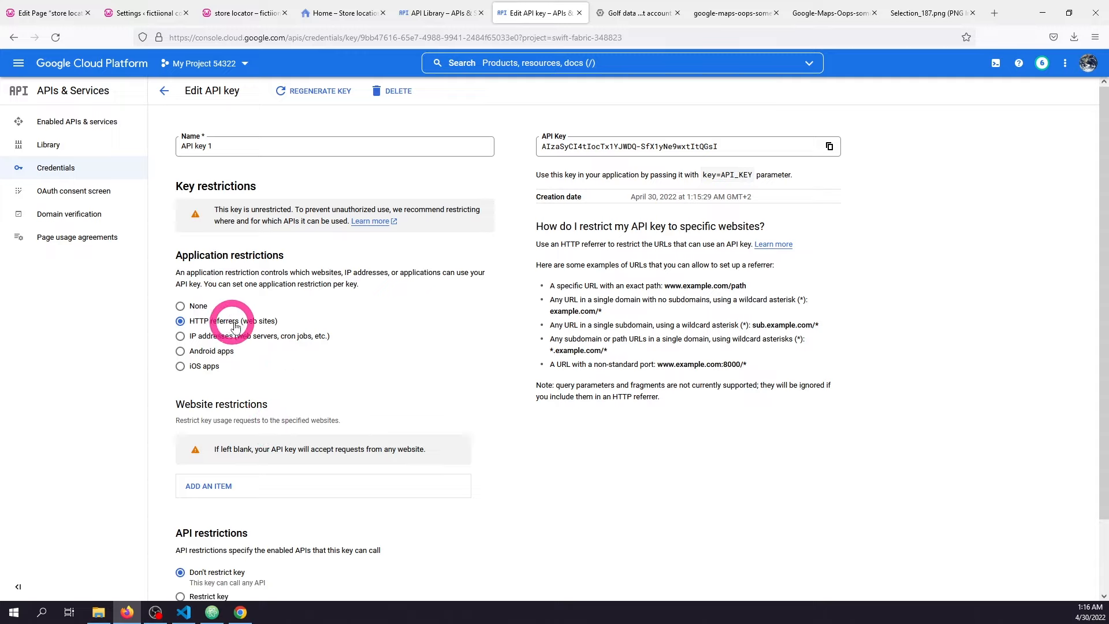
pyautogui.click(227, 486)
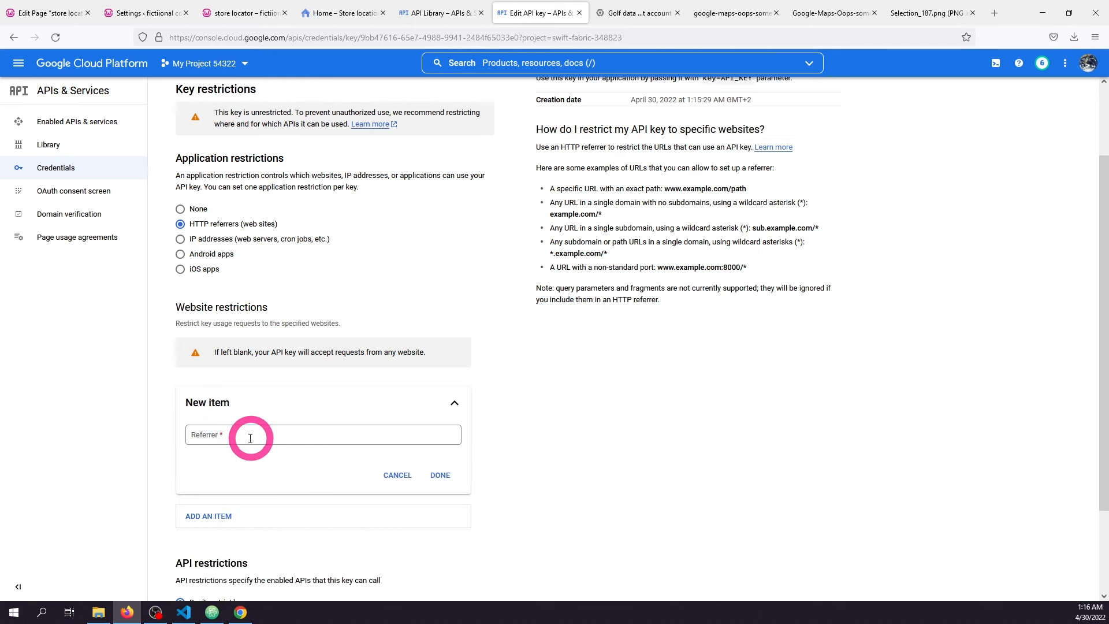
pyautogui.click(257, 432)
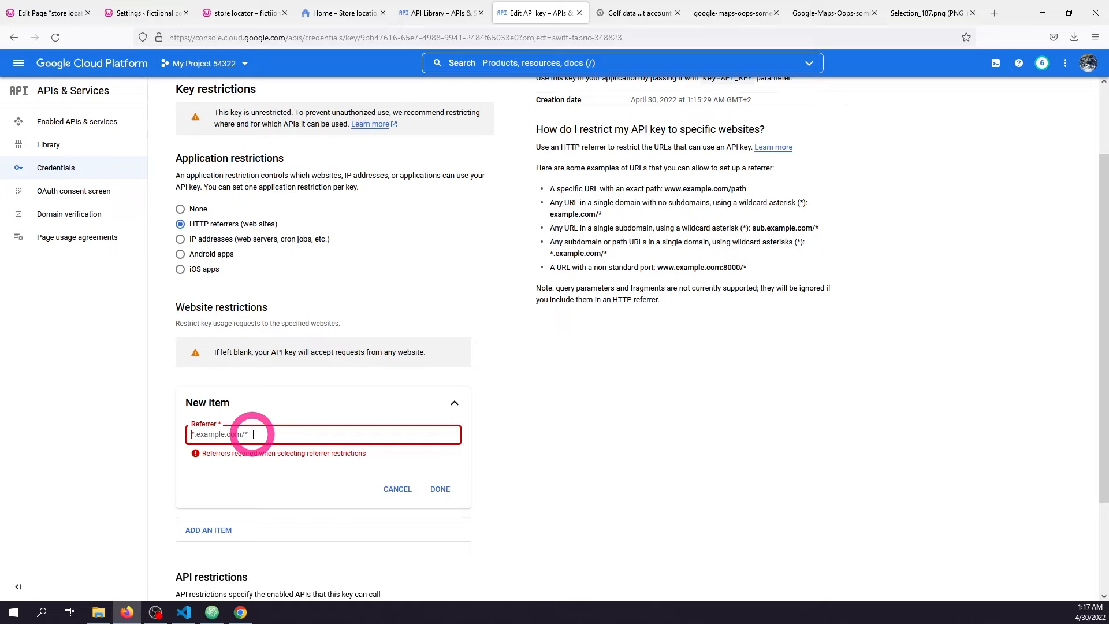
pyautogui.write('mycompany.com')
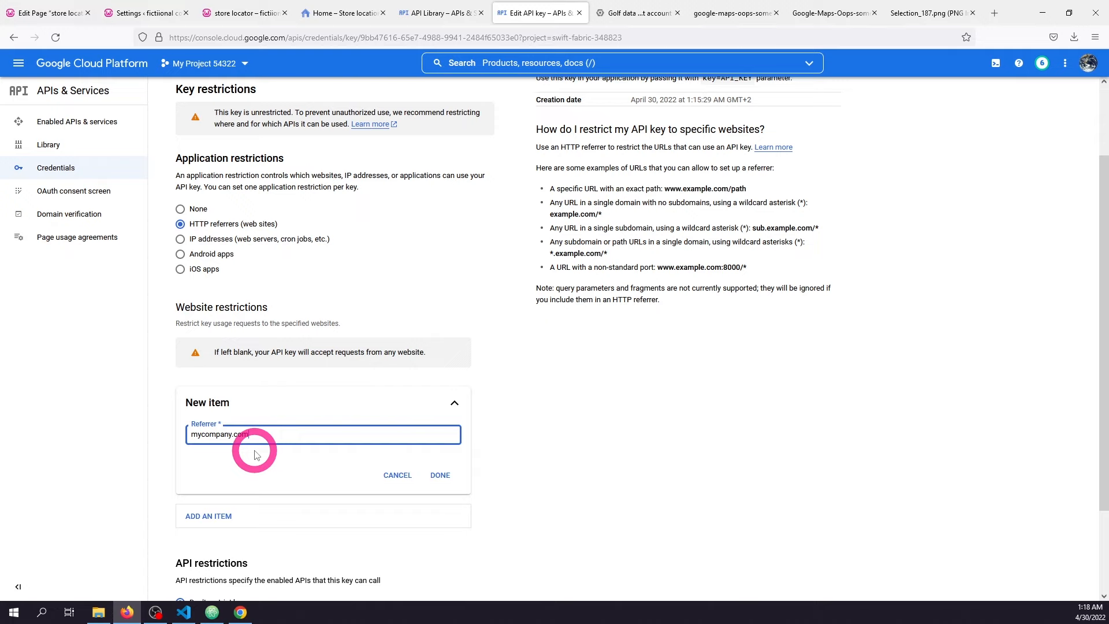
pyautogui.scroll(-2, 376, 281)
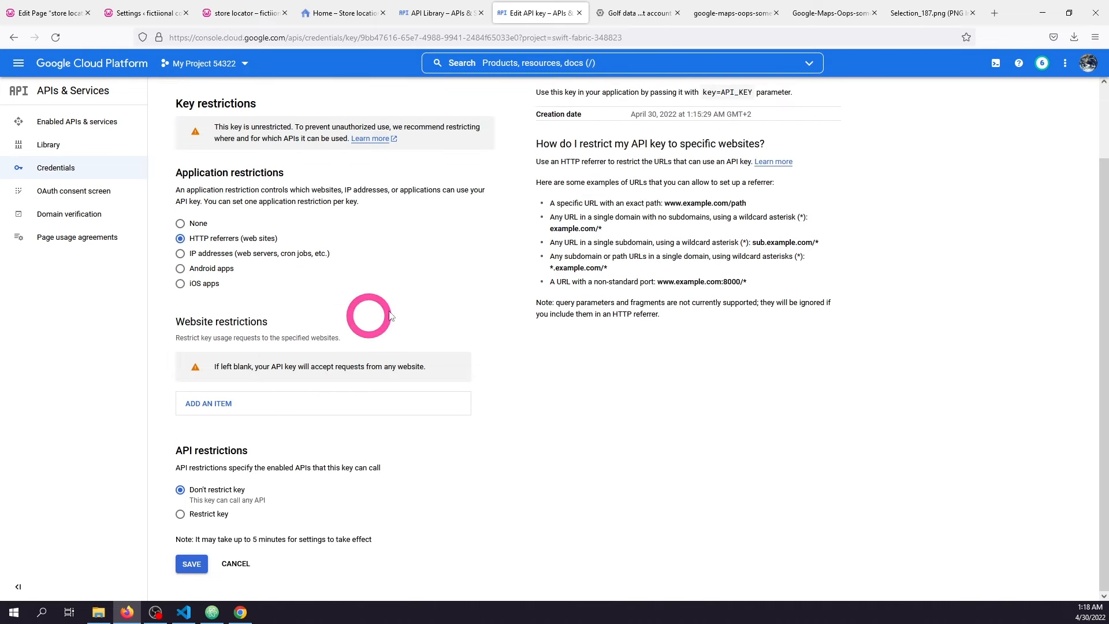
pyautogui.hotkey('alt', 'Left')
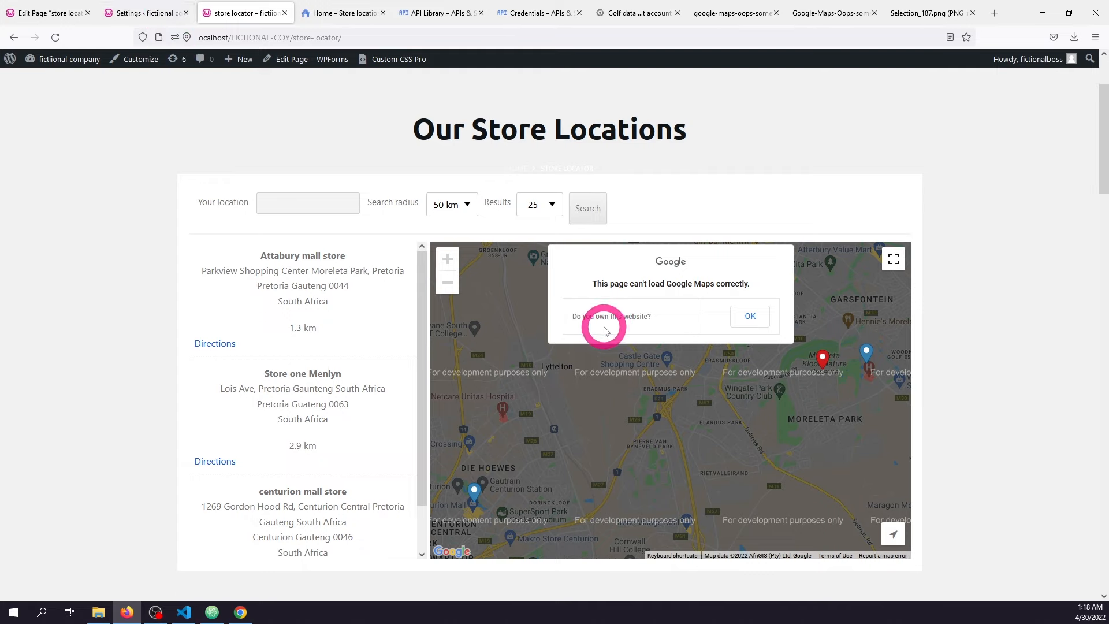
# Compare the store locator page's map error with the browser and server key fields in the WP Store Locator settings
pyautogui.click(130, 14)
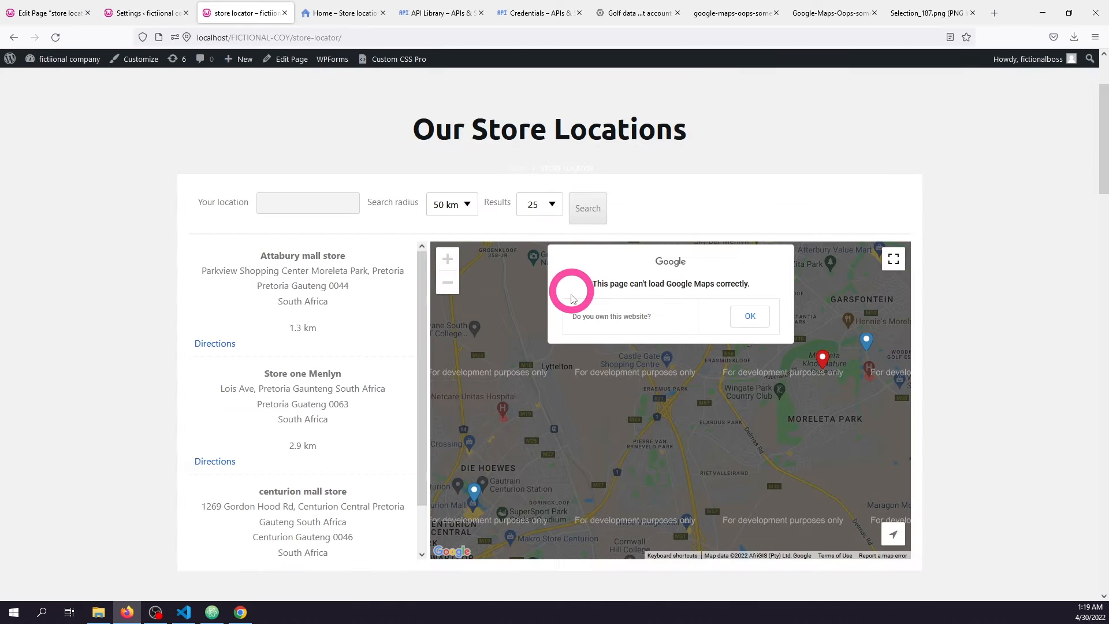
pyautogui.click(111, 10)
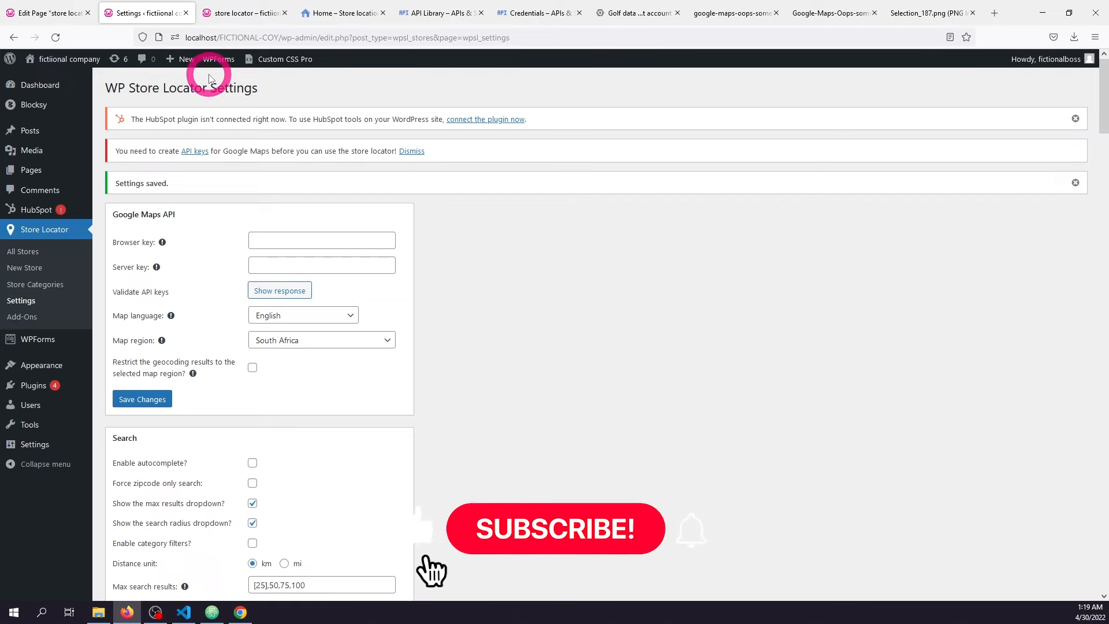
pyautogui.click(225, 8)
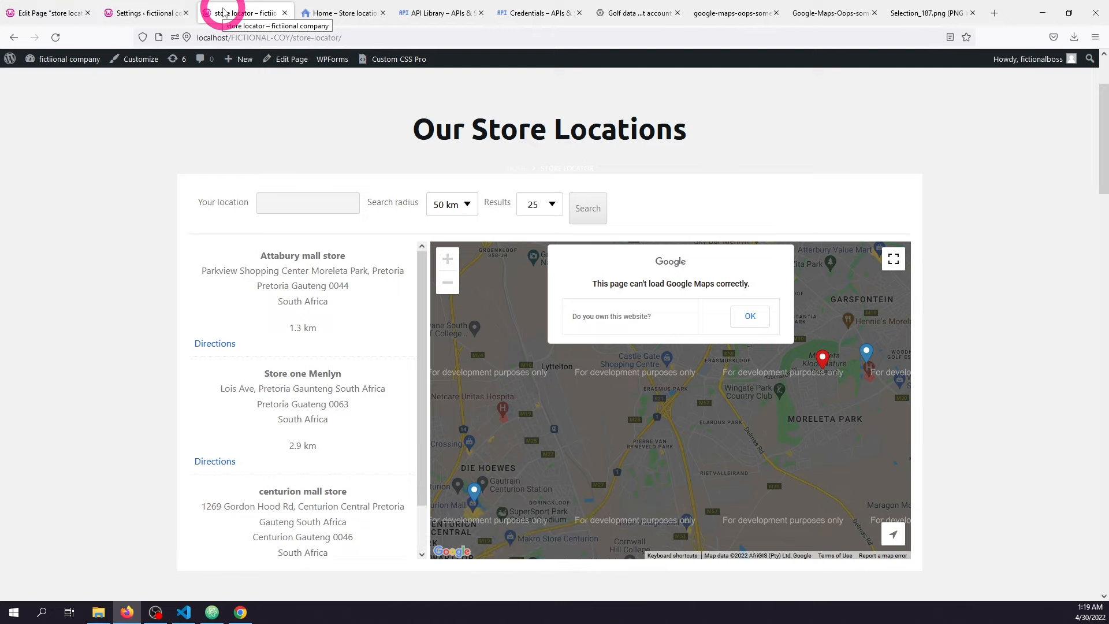
pyautogui.click(139, 11)
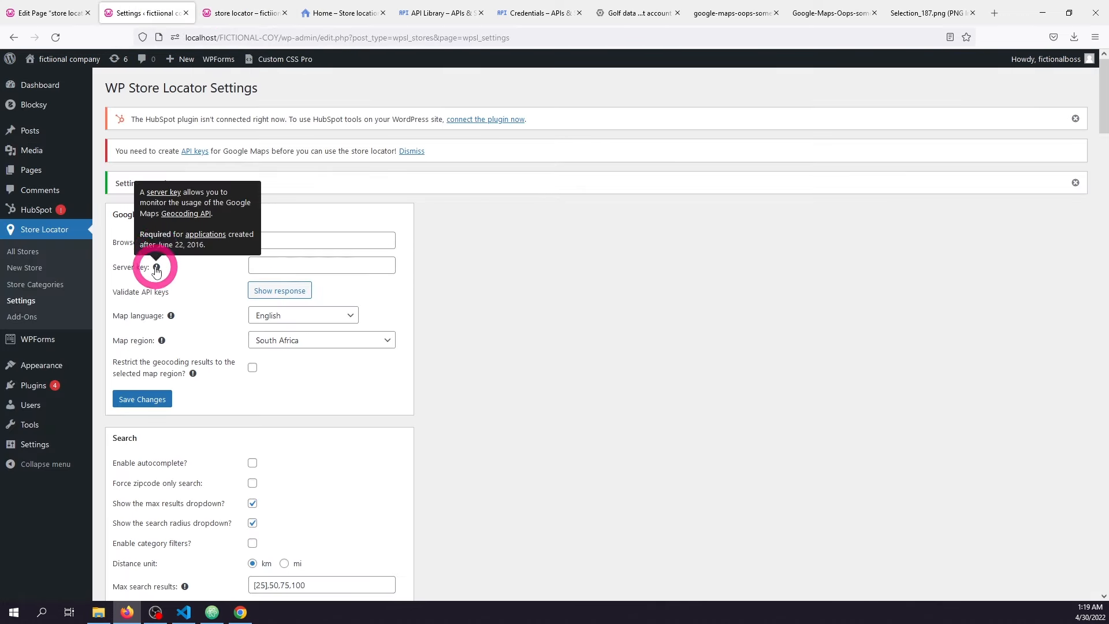
pyautogui.moveTo(116, 242); pyautogui.dragTo(178, 242)
pyautogui.moveTo(121, 267); pyautogui.dragTo(172, 264)
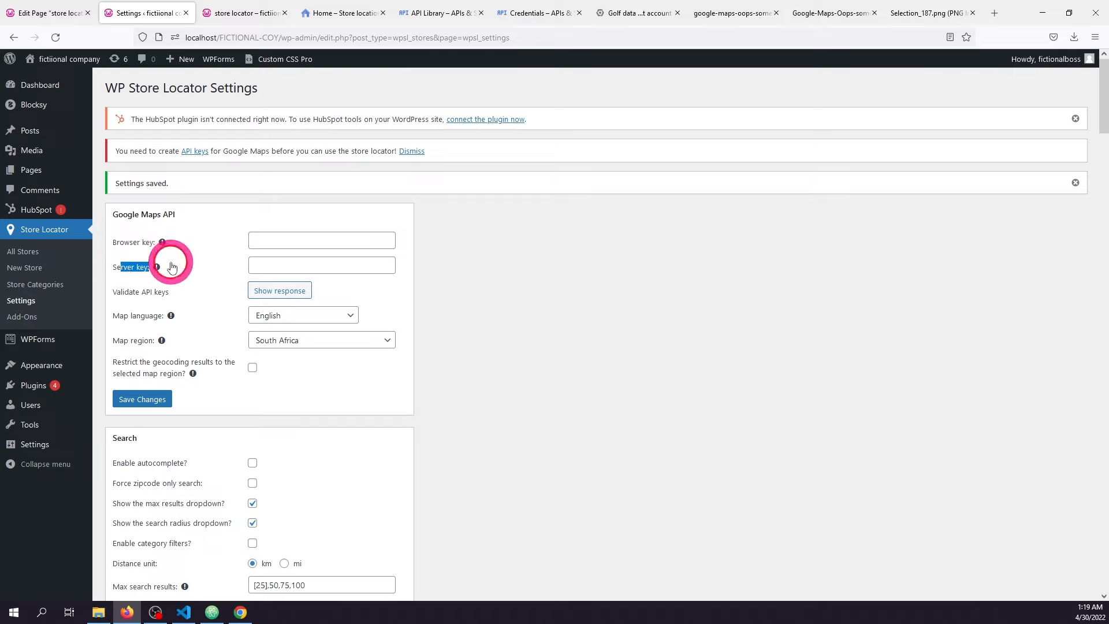
pyautogui.click(450, 240)
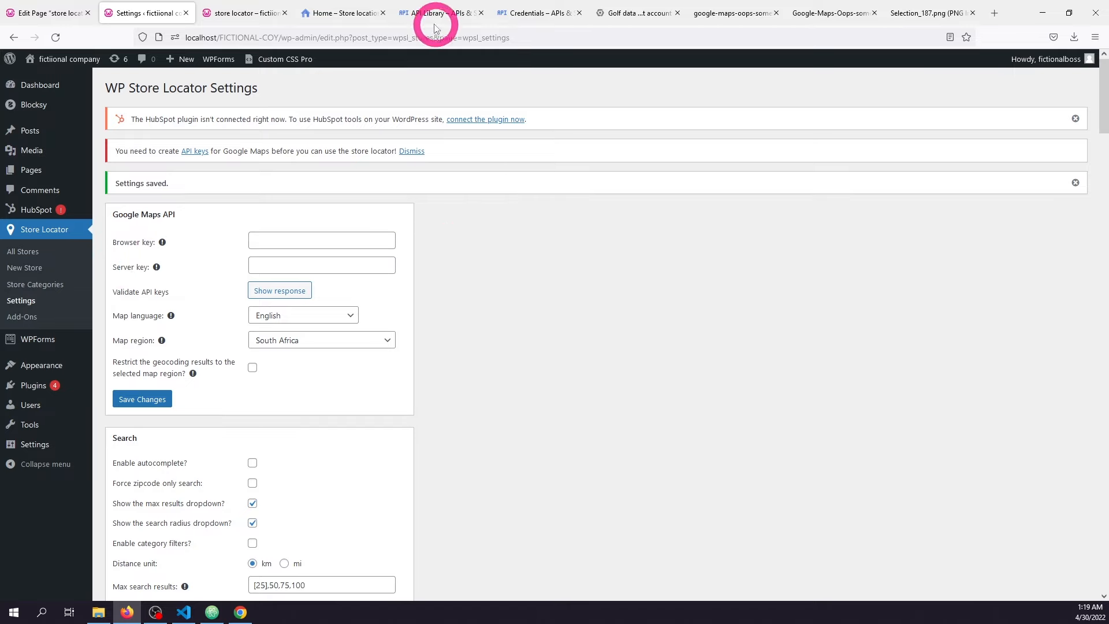
# Create a second API key on the Credentials page of My Project 54322, copy it and dismiss the confirmation dialog
pyautogui.click(458, 8)
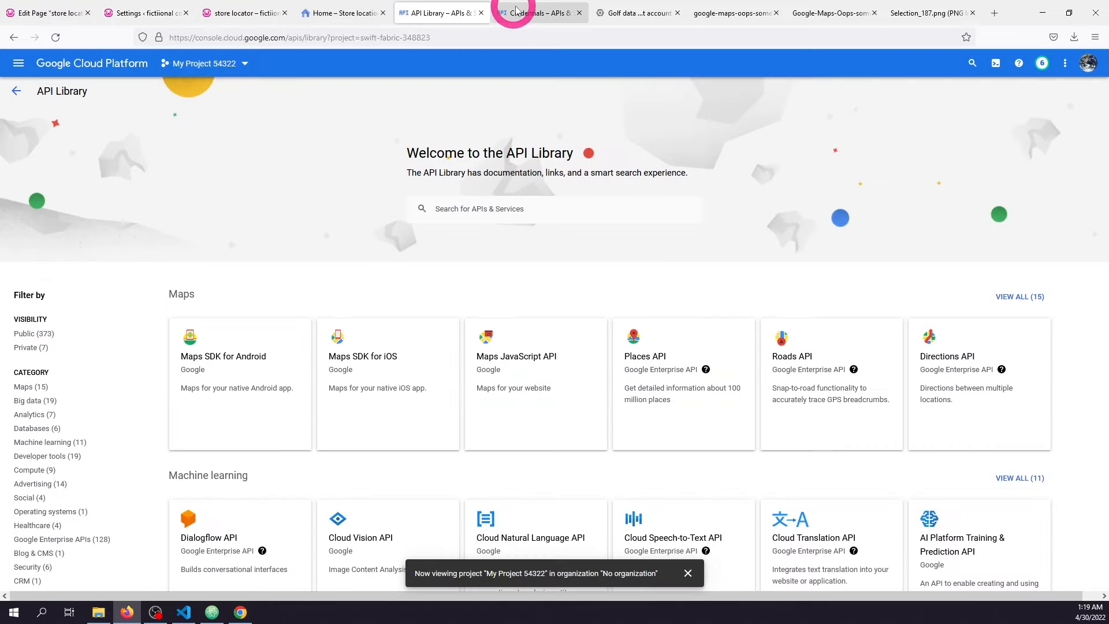
pyautogui.click(534, 13)
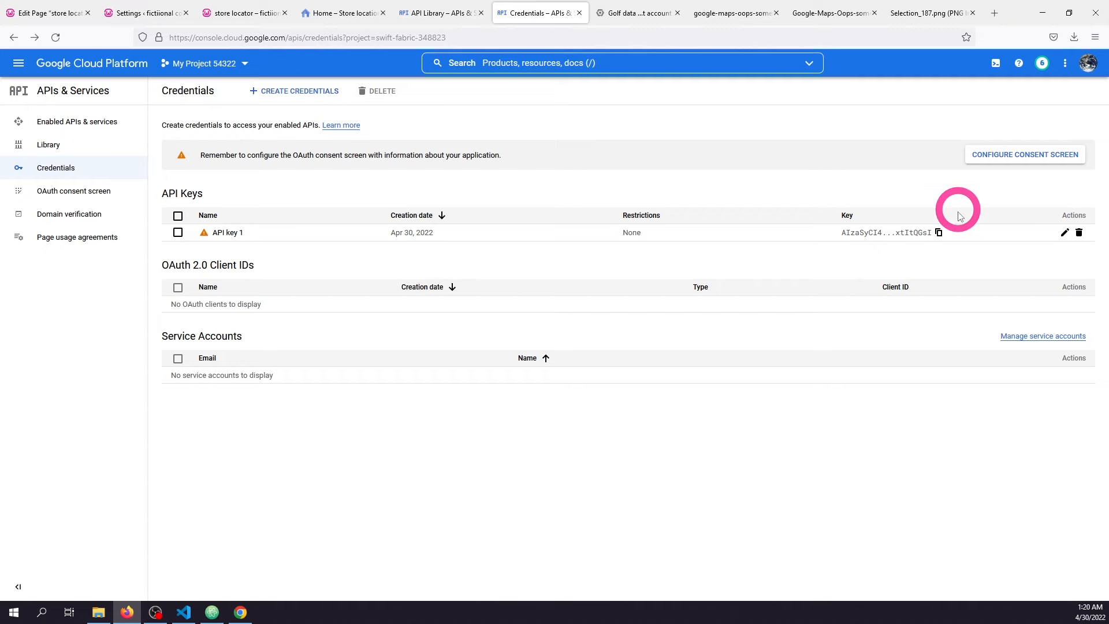
pyautogui.click(294, 90)
pyautogui.click(297, 112)
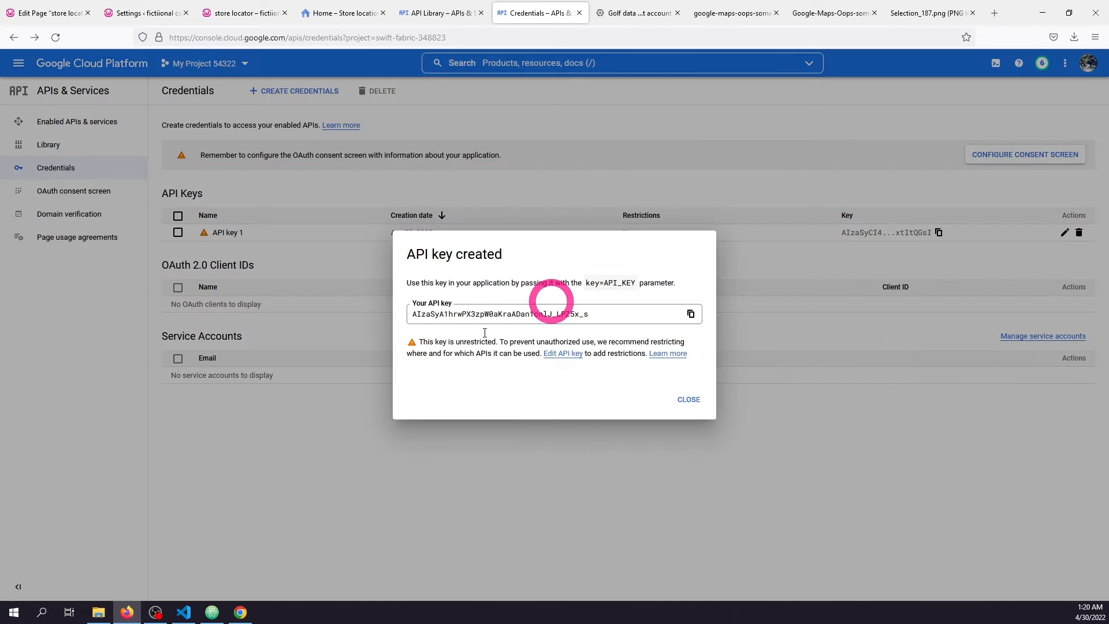
pyautogui.click(690, 313)
pyautogui.click(696, 407)
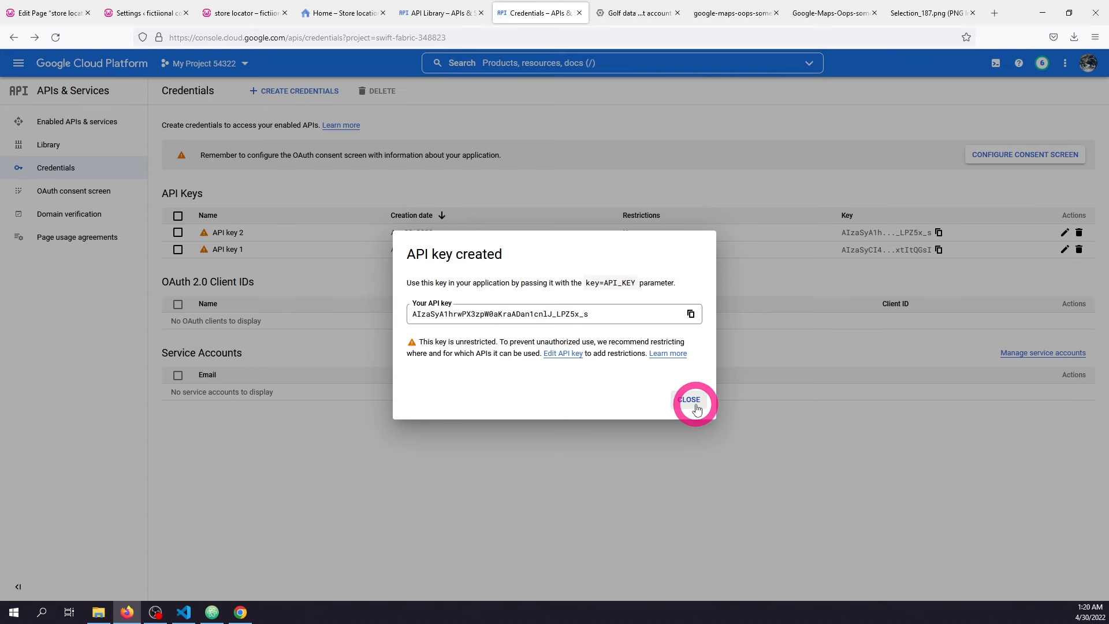
pyautogui.click(696, 405)
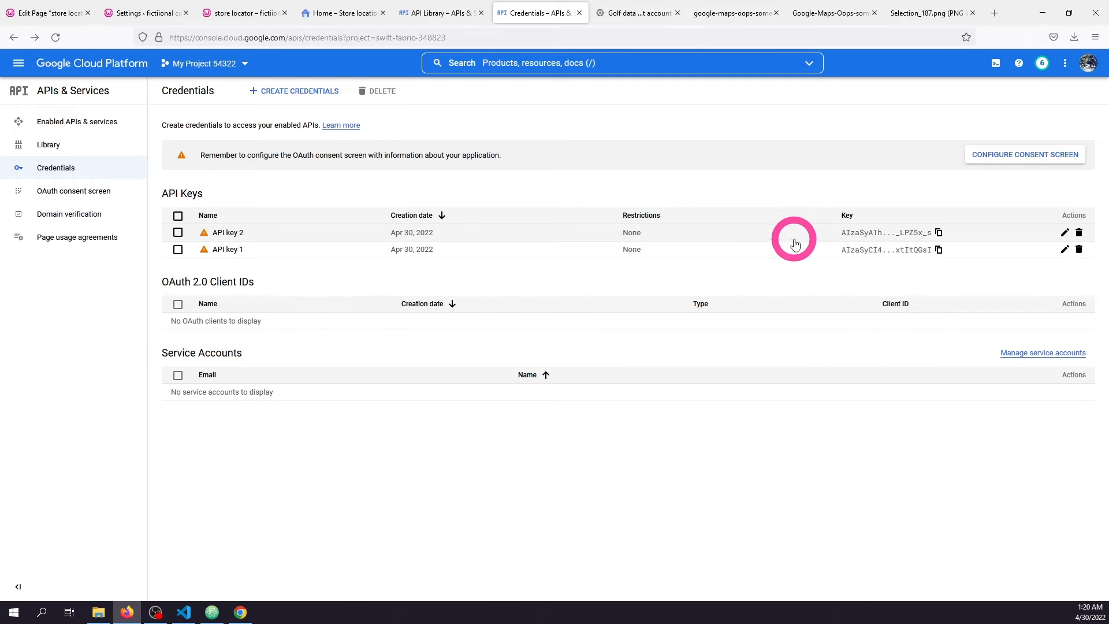
# Copy API key 2 from the Google Cloud credentials and paste it as the browser key in the WP Store Locator settings
pyautogui.click(938, 232)
pyautogui.click(142, 12)
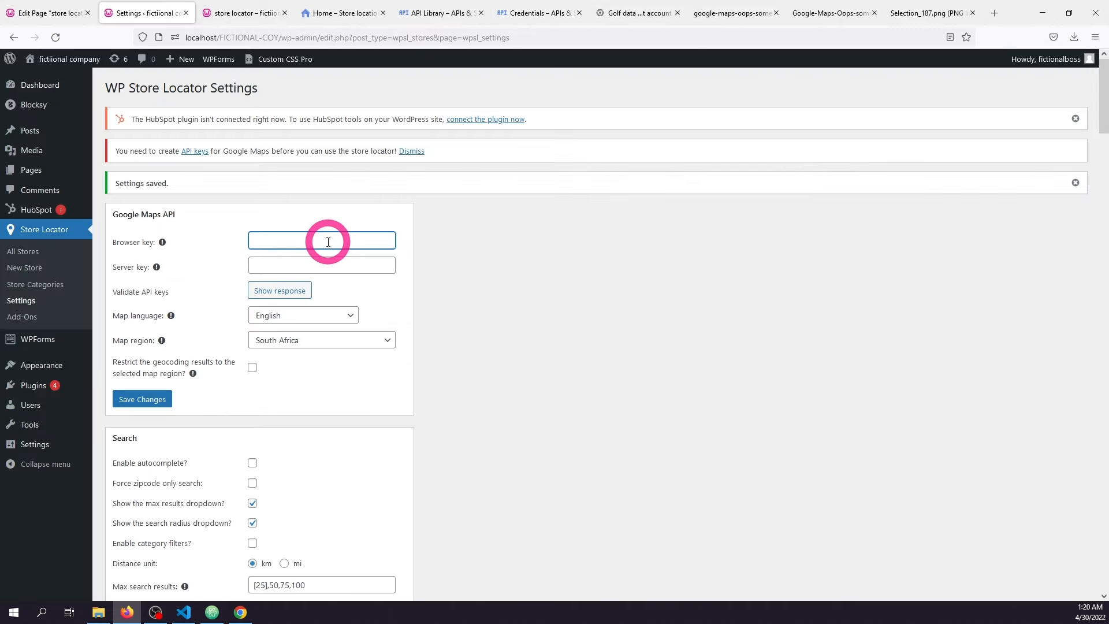
pyautogui.click(329, 240)
pyautogui.hotkey('ctrl', 'v')
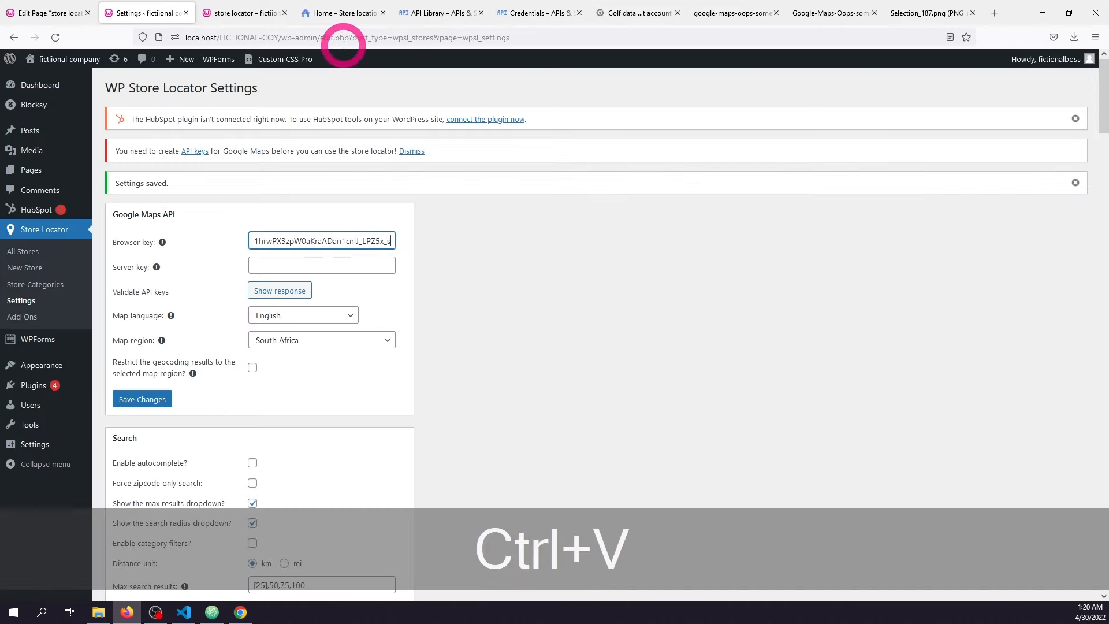
# Copy API key 1 from the Google Cloud credentials, paste it as the store locator's server key and save the settings
pyautogui.click(438, 12)
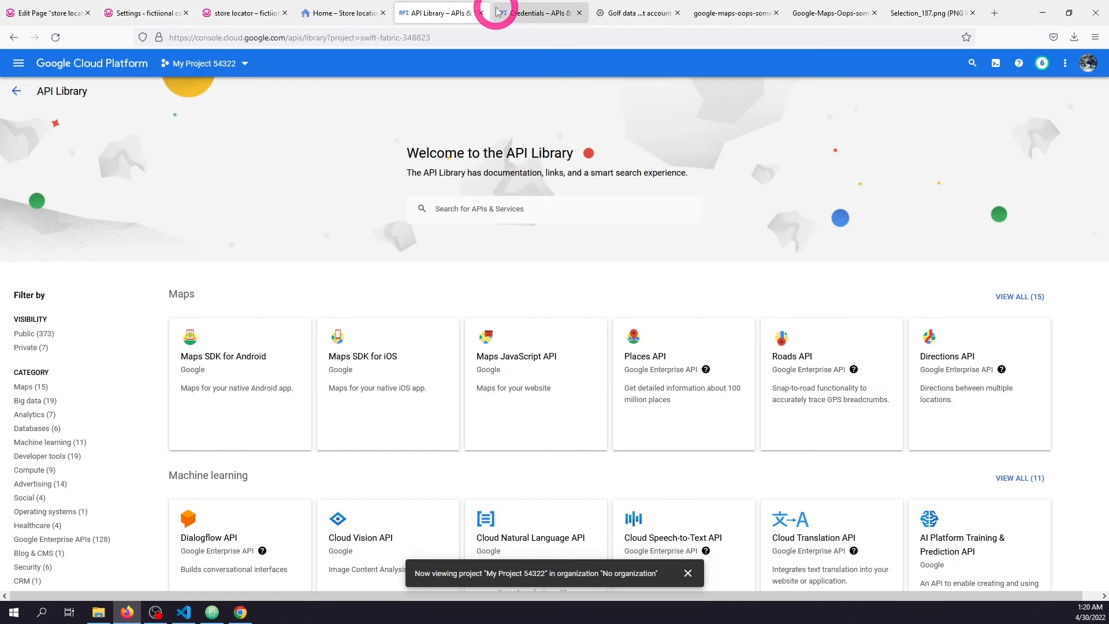
pyautogui.click(555, 12)
pyautogui.click(937, 232)
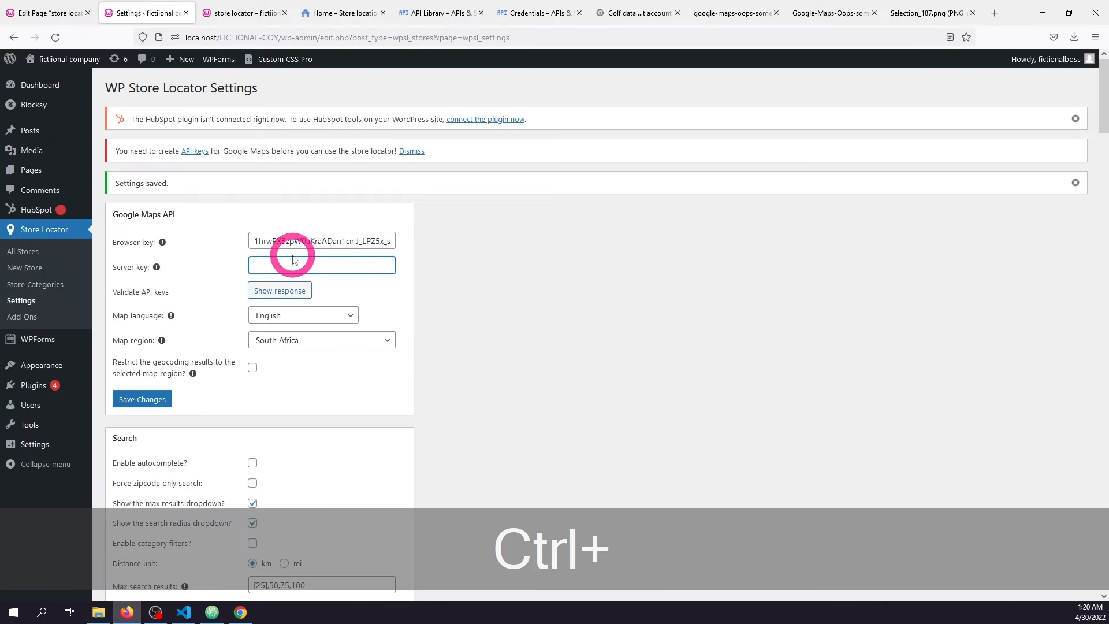
pyautogui.hotkey('ctrl', 'v')
pyautogui.click(139, 400)
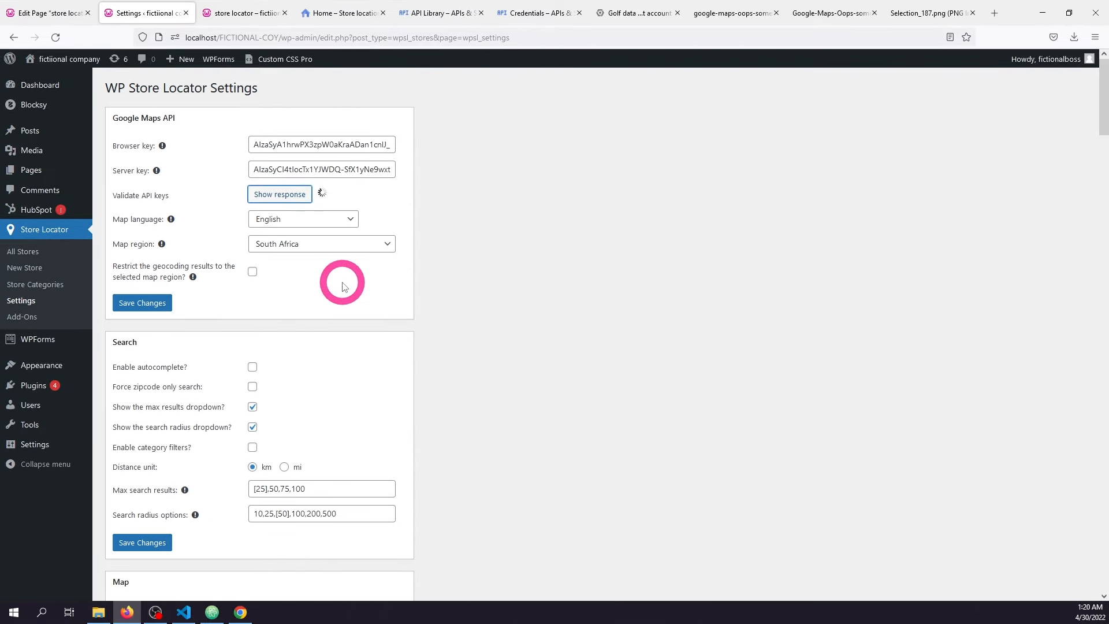
# Check the validation responses for the server key and the browser key in the WP Store Locator settings
pyautogui.moveTo(271, 155); pyautogui.dragTo(101, 118)
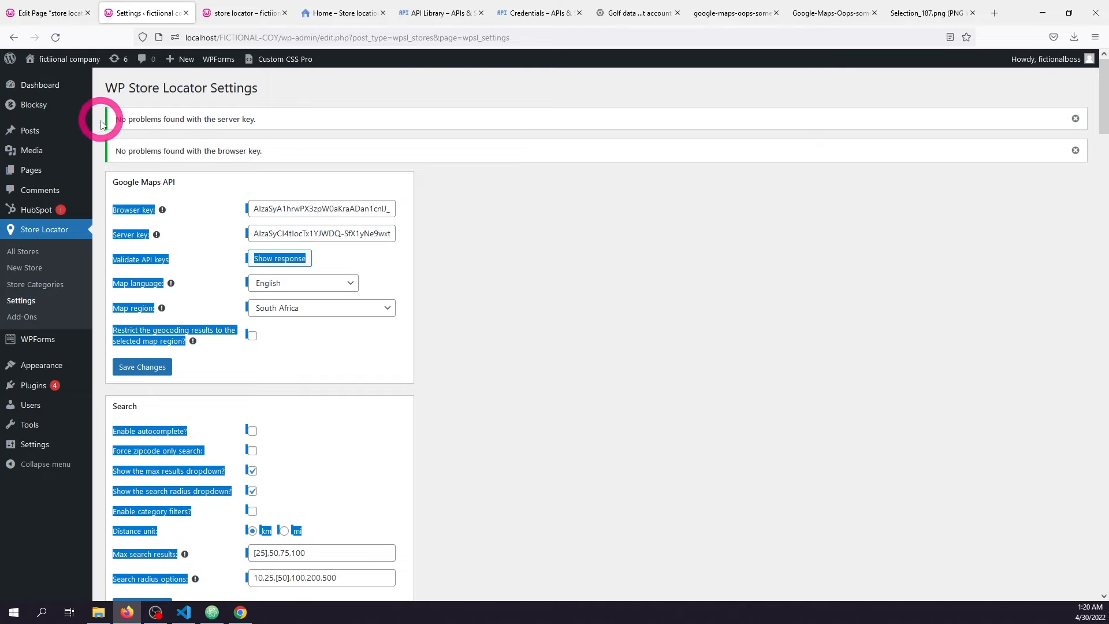
pyautogui.click(163, 147)
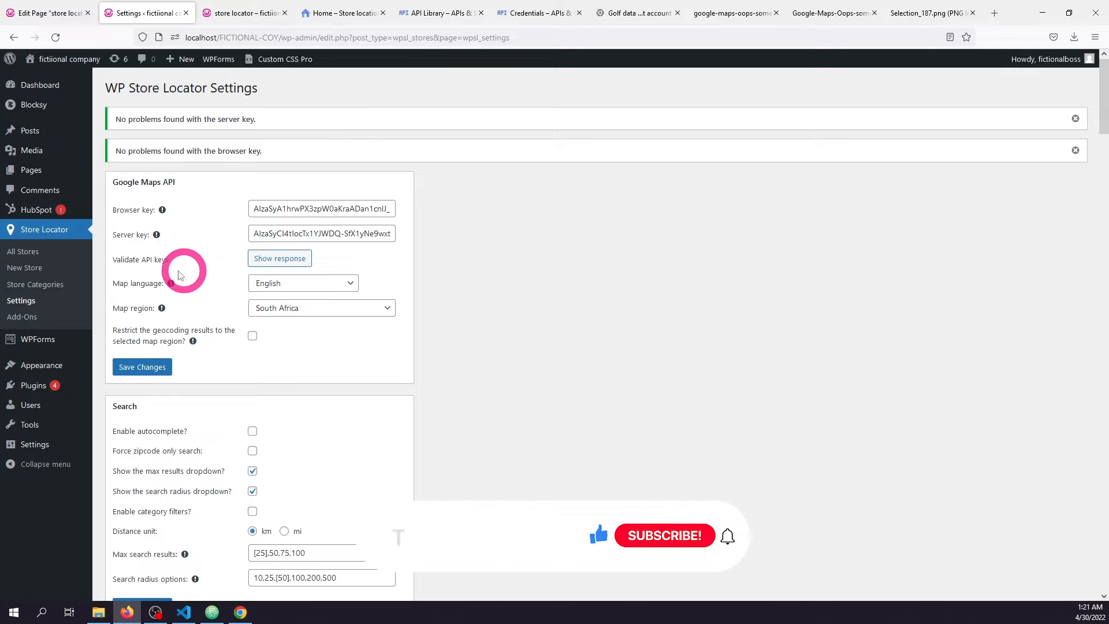
pyautogui.moveTo(181, 267); pyautogui.dragTo(99, 260)
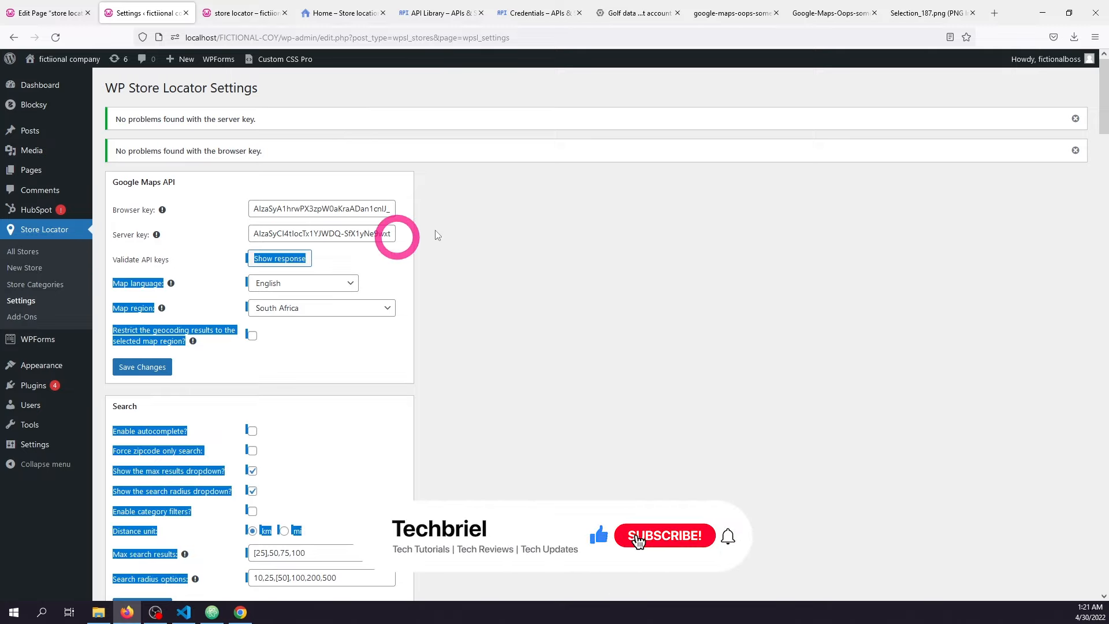
pyautogui.click(508, 223)
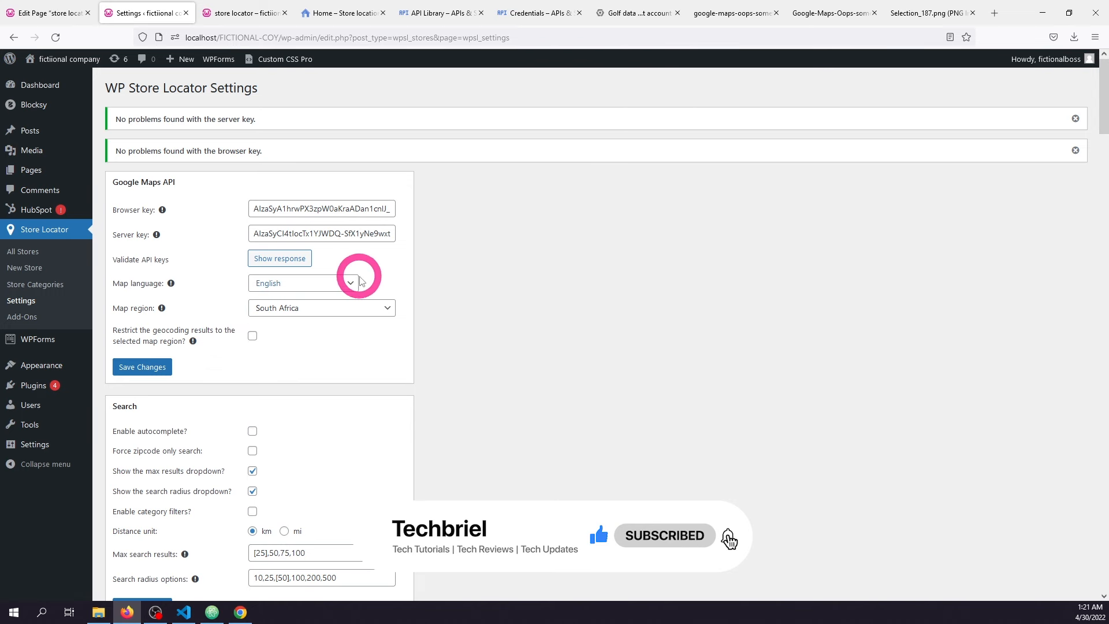
# Reload the store locator page and open the Store one Menlyn marker to check that the map works
pyautogui.click(230, 13)
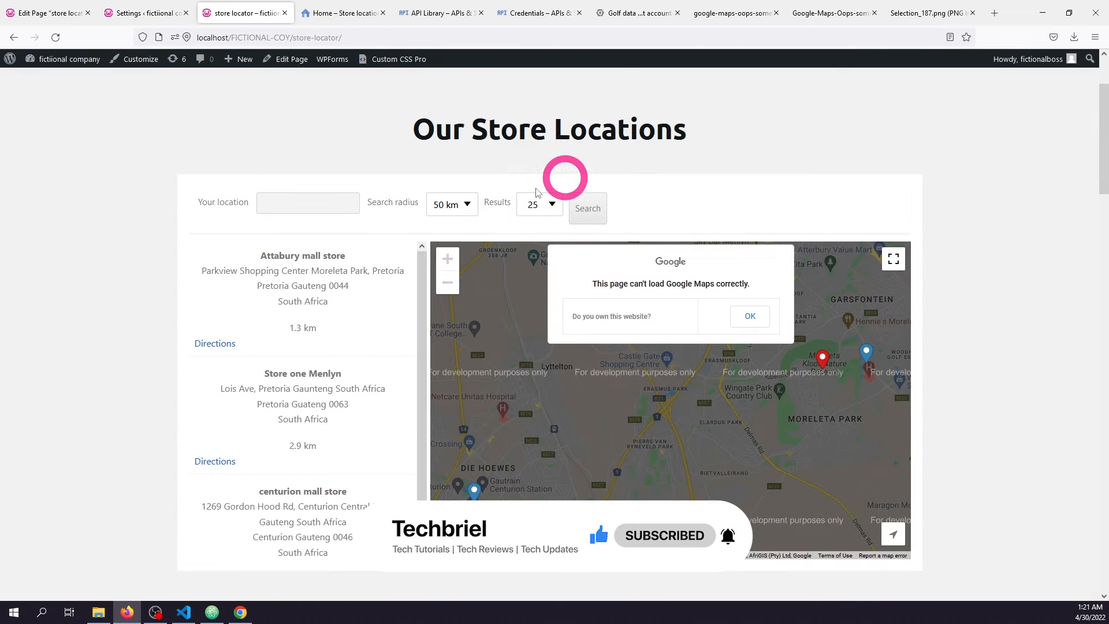
pyautogui.click(56, 37)
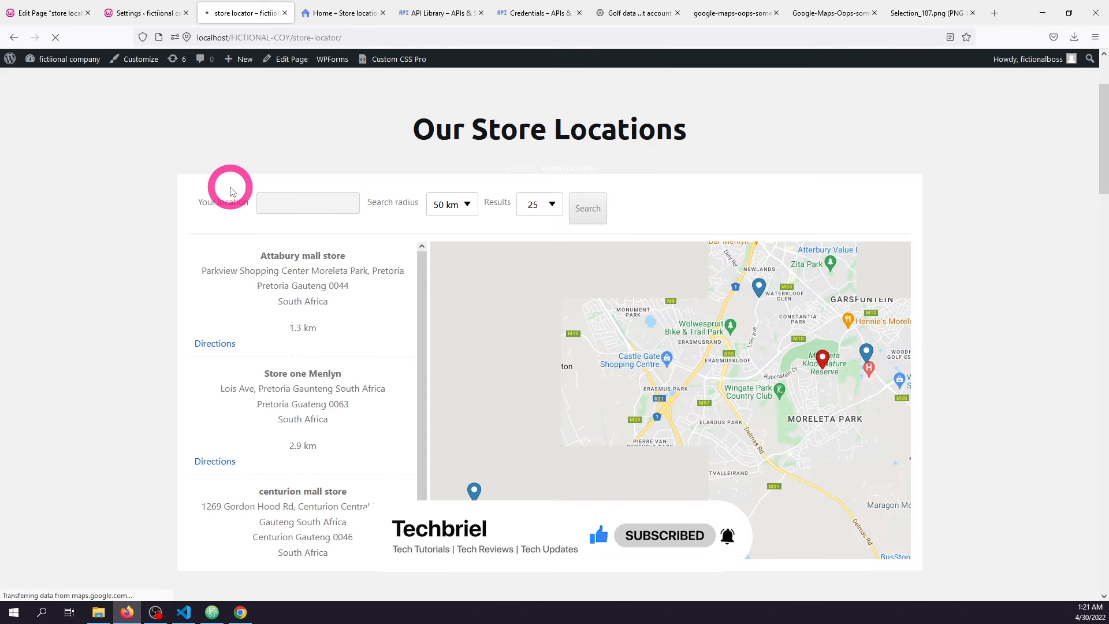
pyautogui.click(758, 286)
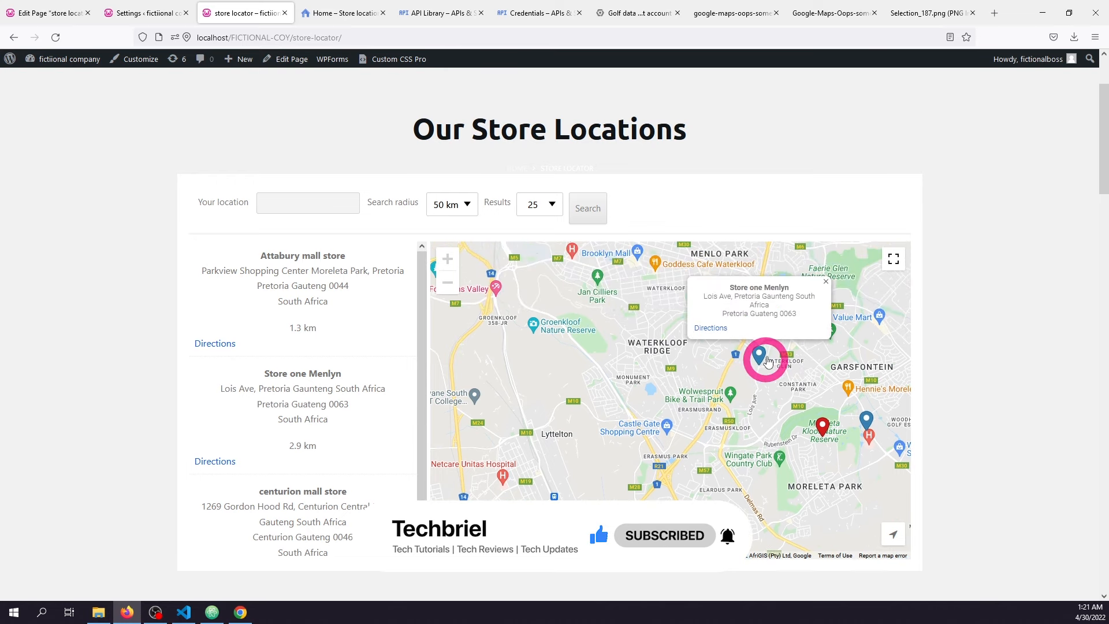
pyautogui.click(703, 335)
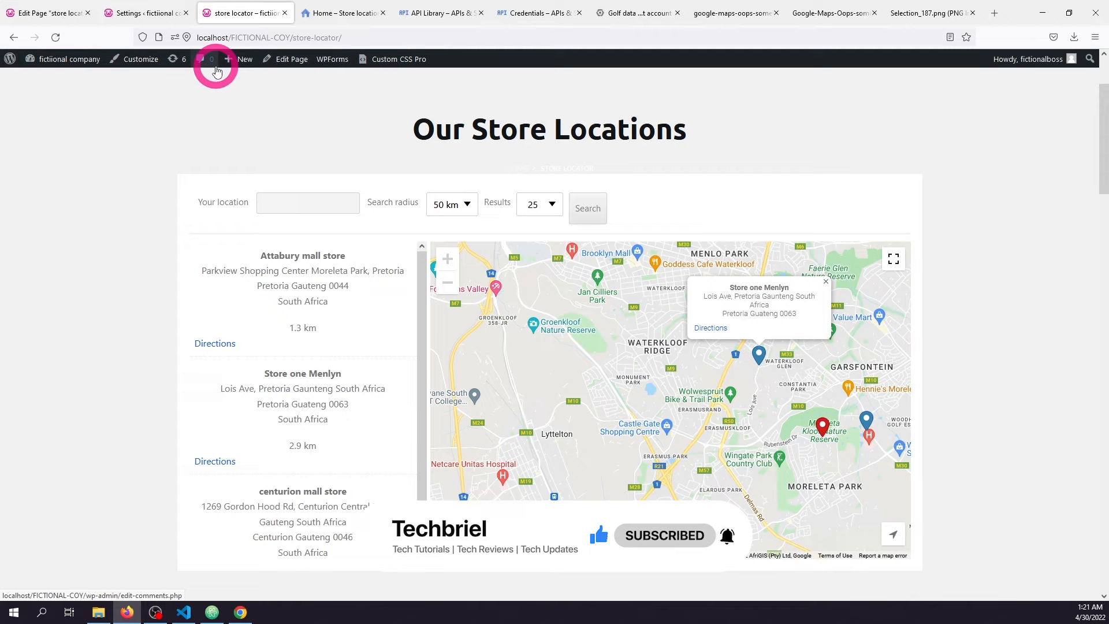